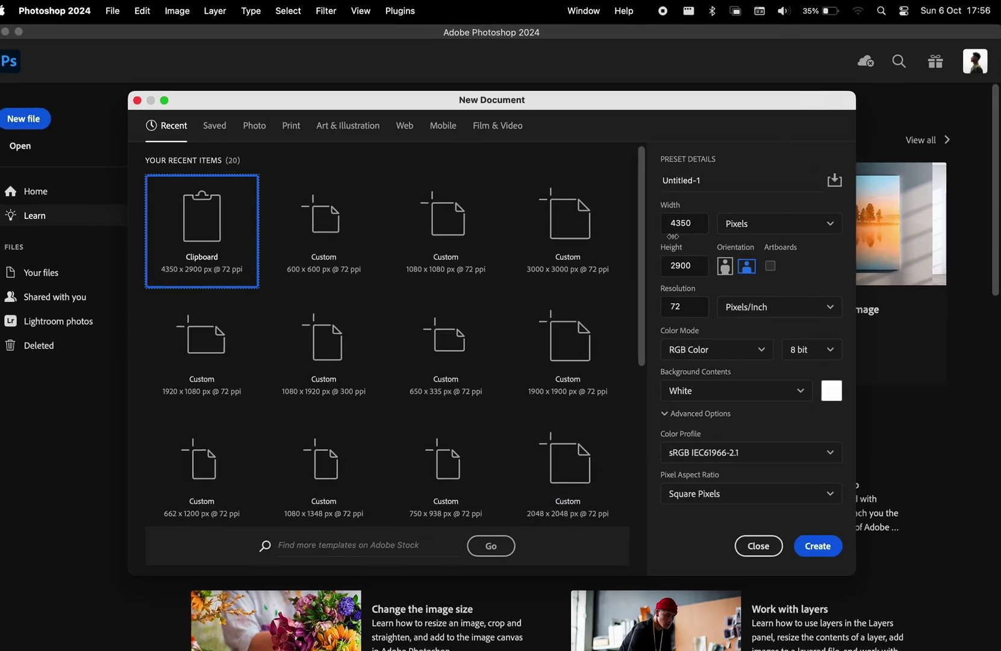
Create a 1080 x 1080 pixel document at 72 ppi named Glass Effect Tutorial
{"action": "type", "text": "1080"}
{"action": "key", "text": "Tab"}
{"action": "type", "text": "1080"}
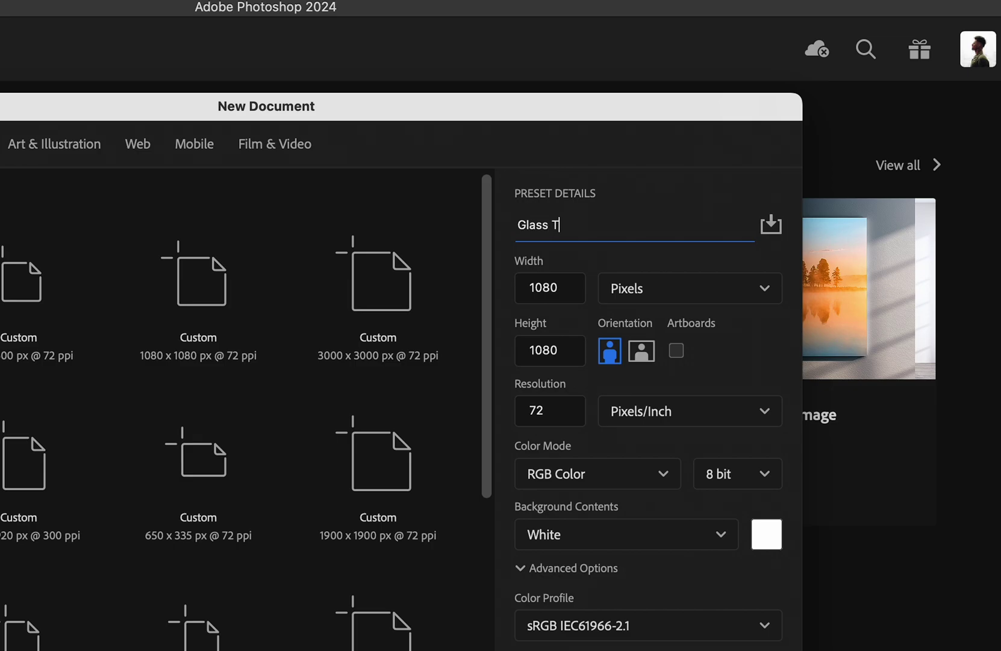
{"action": "type", "text": "Glass T"}
{"action": "key", "text": "BackSpace"}
{"action": "key", "text": "BackSpace"}
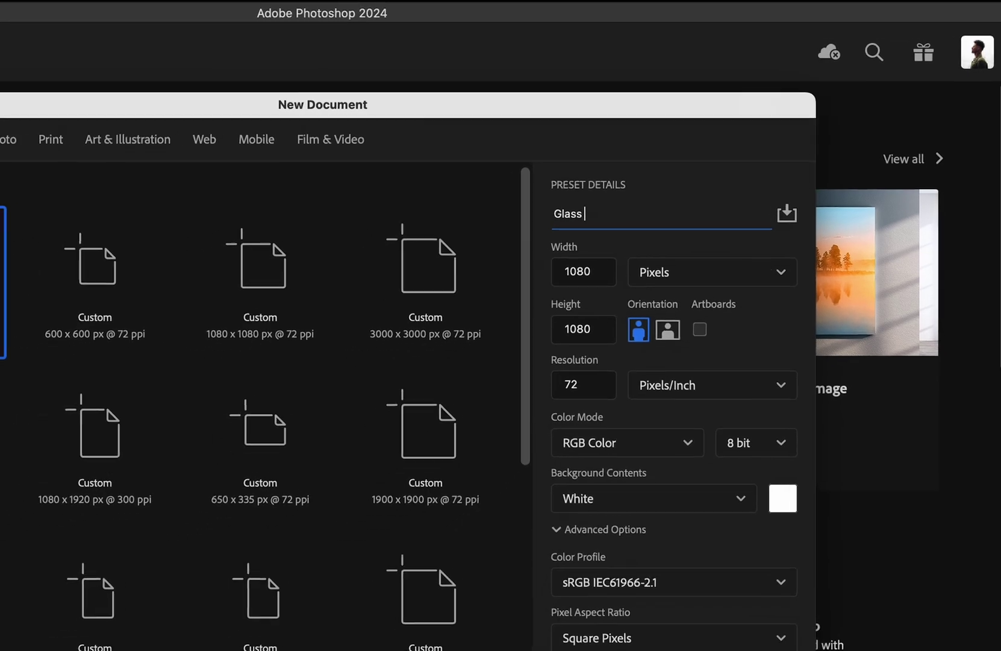
{"action": "type", "text": "Effect Tutorial"}
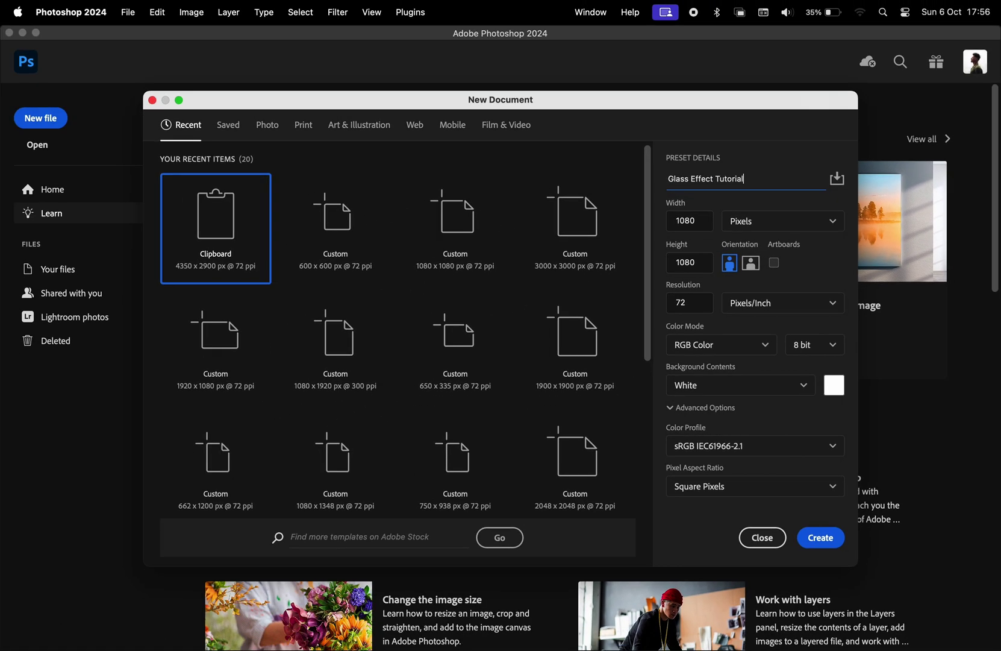
{"action": "key", "text": "Return"}
Open the stock portrait photo and copy the whole image into the Glass Effect Tutorial document
{"action": "left_click_drag", "start_coordinate": [434, 249], "coordinate": [374, 259]}
{"action": "key", "text": "super+o"}
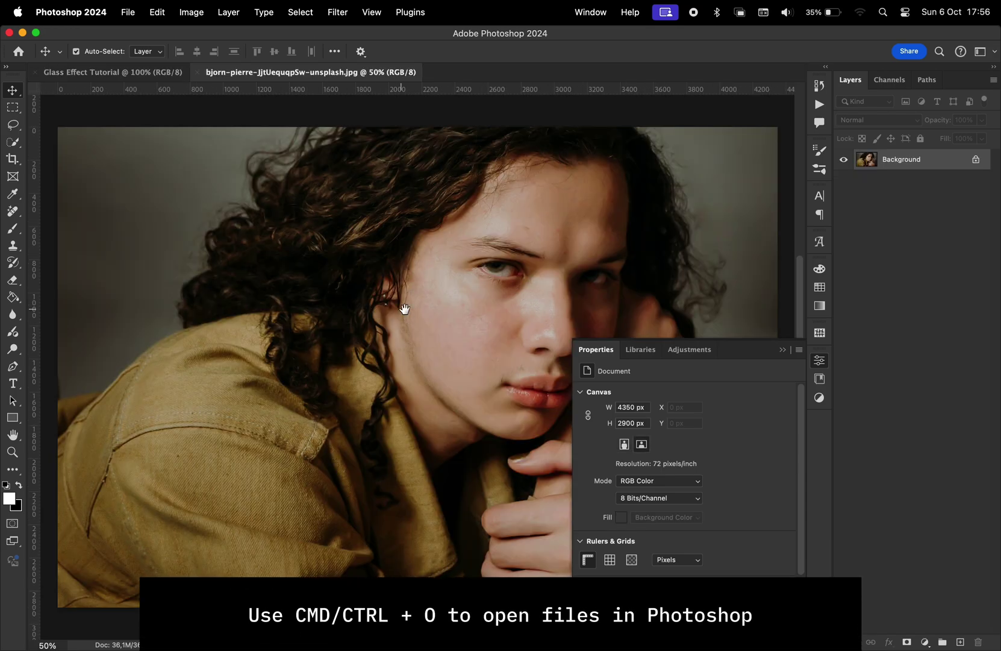
{"action": "left_click_drag", "start_coordinate": [405, 309], "coordinate": [306, 280]}
{"action": "key", "text": "super+a"}
{"action": "key", "text": "super+c"}
{"action": "left_click", "coordinate": [156, 76]}
{"action": "key", "text": "super+v"}
Scale the pasted portrait to 37.24% to match the canvas height and position it over the white canvas
{"action": "key", "text": "super+t"}
{"action": "left_click_drag", "start_coordinate": [740, 257], "coordinate": [541, 244]}
{"action": "left_click_drag", "start_coordinate": [347, 603], "coordinate": [347, 366]}
{"action": "left_click_drag", "start_coordinate": [293, 353], "coordinate": [474, 392]}
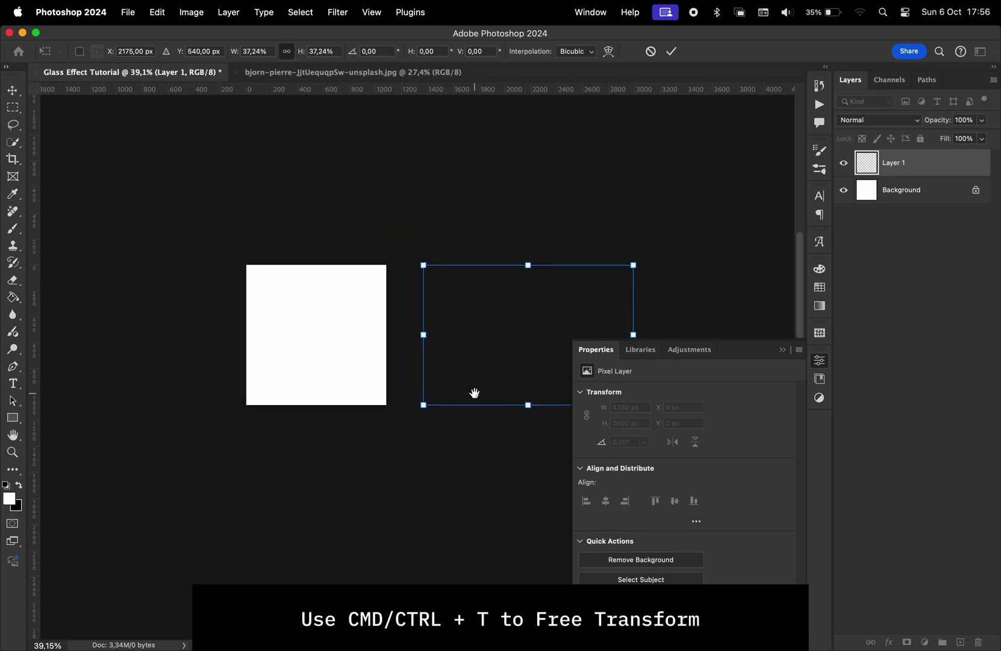
{"action": "left_click_drag", "start_coordinate": [508, 334], "coordinate": [279, 335]}
{"action": "key", "text": "Return"}
Crop the portrait to the square canvas bounds, deleting the overhanging pixels on both sides
{"action": "key", "text": "z"}
{"action": "left_click_drag", "start_coordinate": [311, 301], "coordinate": [355, 297]}
{"action": "key", "text": "c"}
{"action": "left_click", "coordinate": [336, 291]}
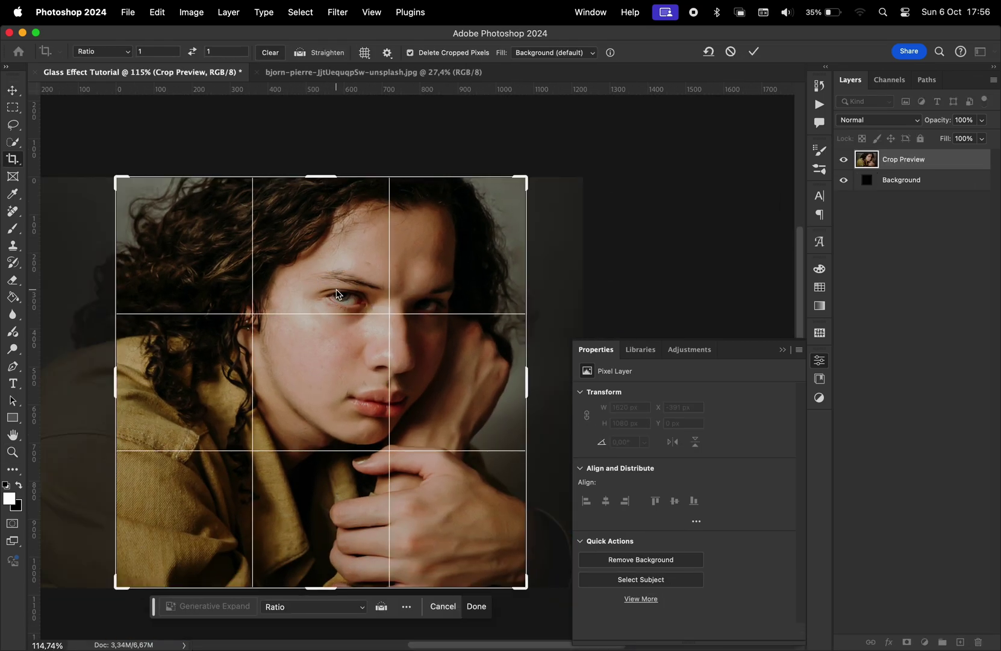
{"action": "key", "text": "Return"}
Convert the portrait layer to a smart object named Model and delete the white Background layer
{"action": "key", "text": "v"}
{"action": "right_click", "coordinate": [945, 172]}
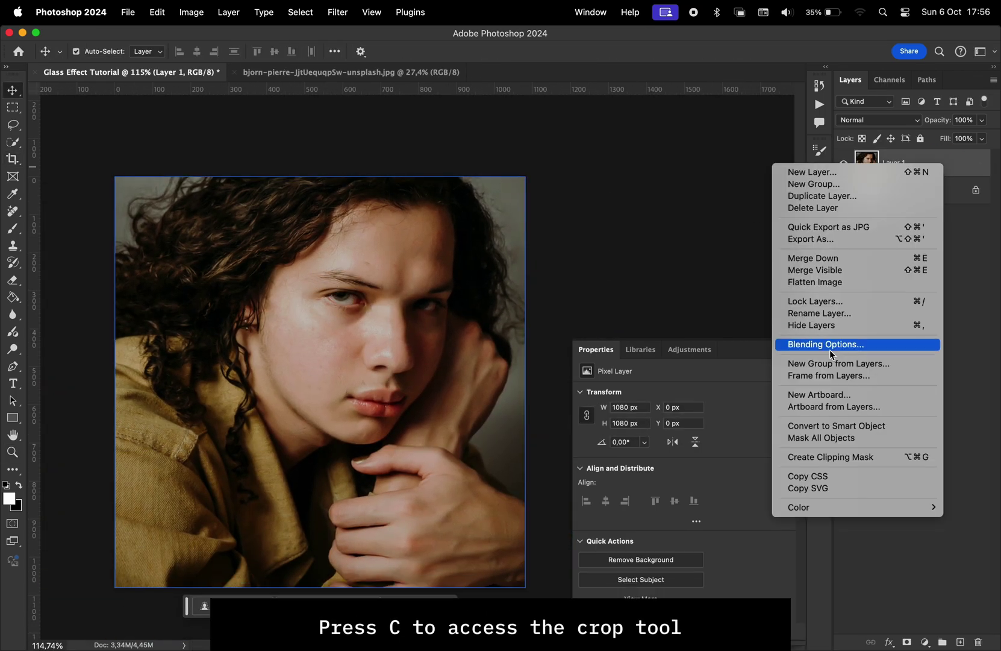
{"action": "left_click", "coordinate": [831, 423]}
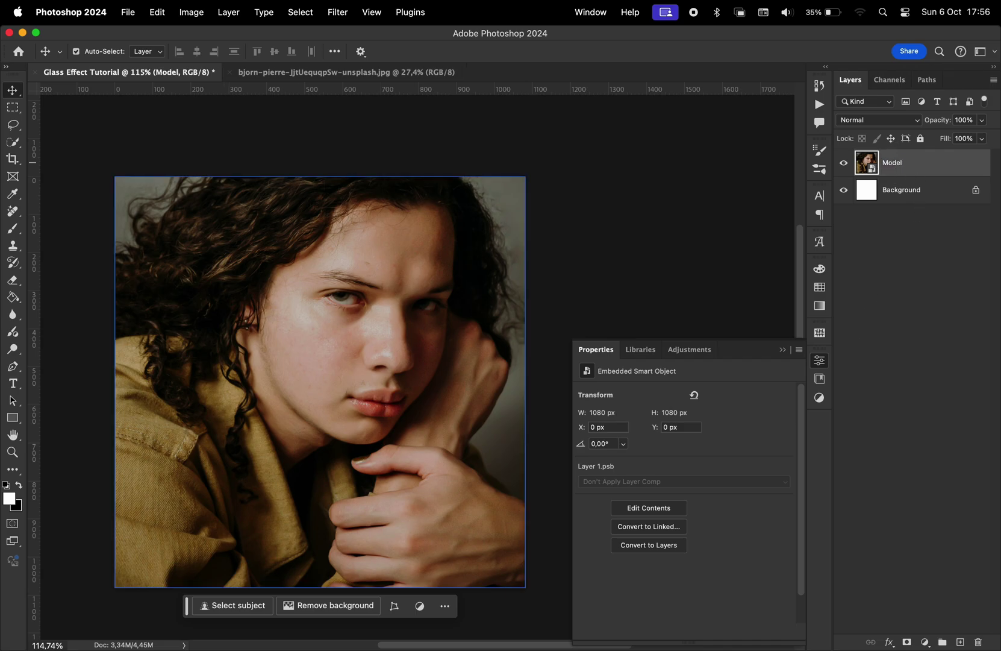
{"action": "left_click", "coordinate": [899, 192]}
{"action": "key", "text": "Delete"}
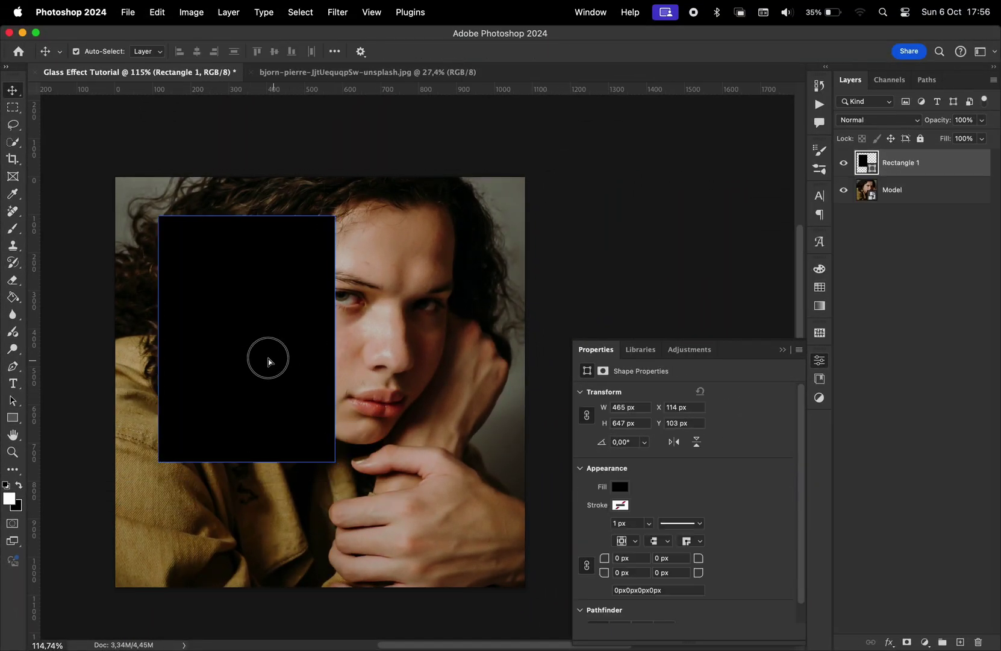
Draw a black rectangle and stretch it to cover slightly more than the left half of the canvas at full height
{"action": "left_click_drag", "start_coordinate": [374, 296], "coordinate": [316, 233]}
{"action": "mouse_move", "coordinate": [225, 314]}
{"action": "left_mouse_down"}
{"action": "mouse_move", "coordinate": [227, 326]}
{"action": "mouse_move", "coordinate": [228, 315]}
{"action": "left_mouse_up"}
{"action": "key", "text": "super+t"}
{"action": "left_click_drag", "start_coordinate": [203, 425], "coordinate": [202, 590]}
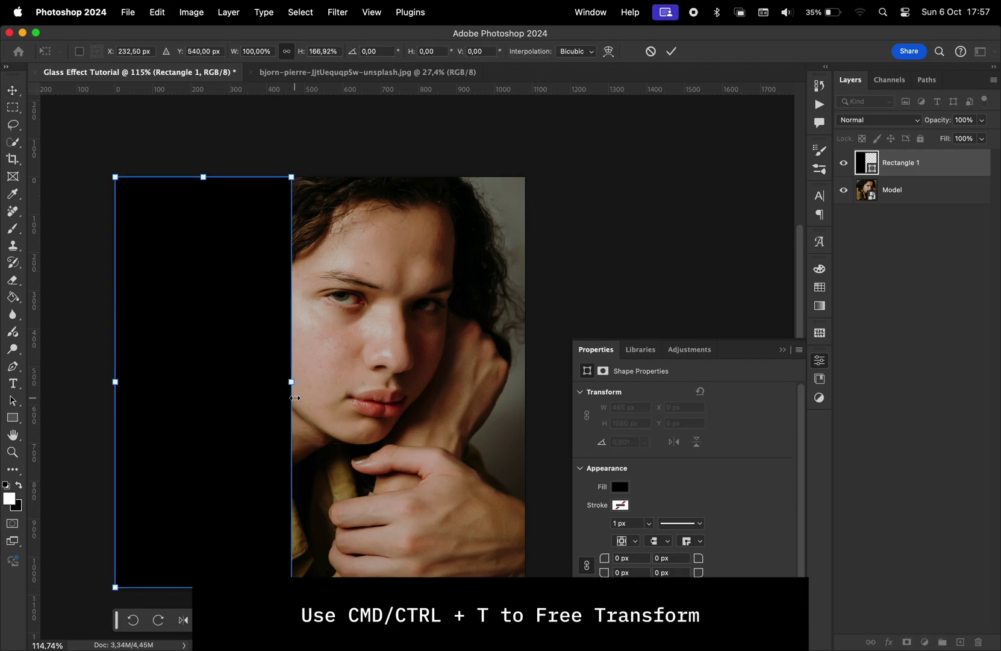
{"action": "left_click_drag", "start_coordinate": [292, 397], "coordinate": [345, 390]}
{"action": "key", "text": "Return"}
Duplicate the Model layer, place the copy above the rectangle layer and clip it to the rectangle
{"action": "left_click", "coordinate": [904, 192]}
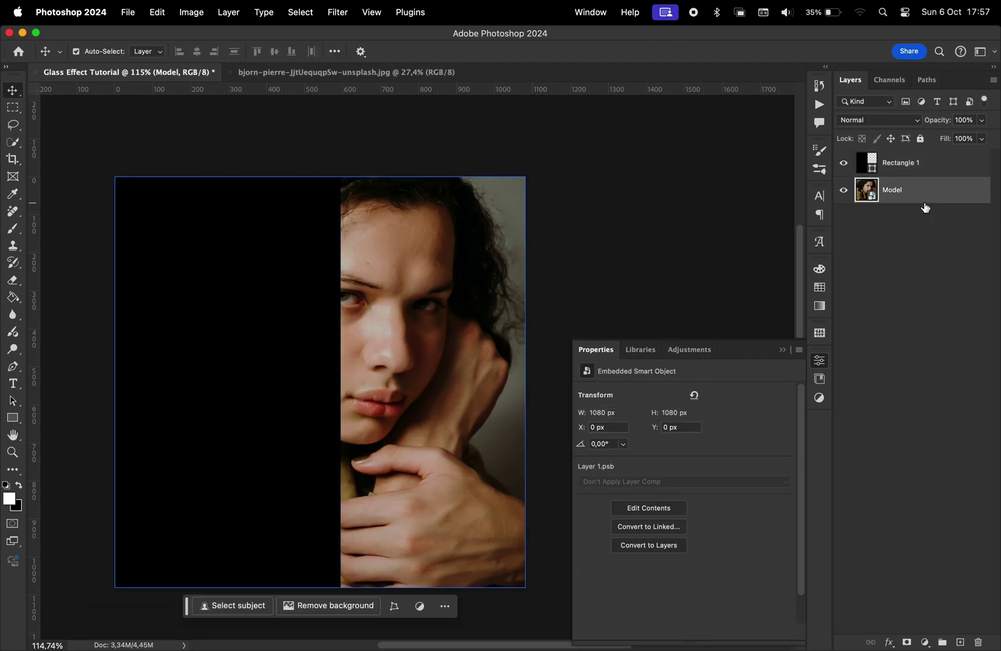
{"action": "key", "text": "super+j"}
{"action": "left_click_drag", "start_coordinate": [910, 189], "coordinate": [856, 176]}
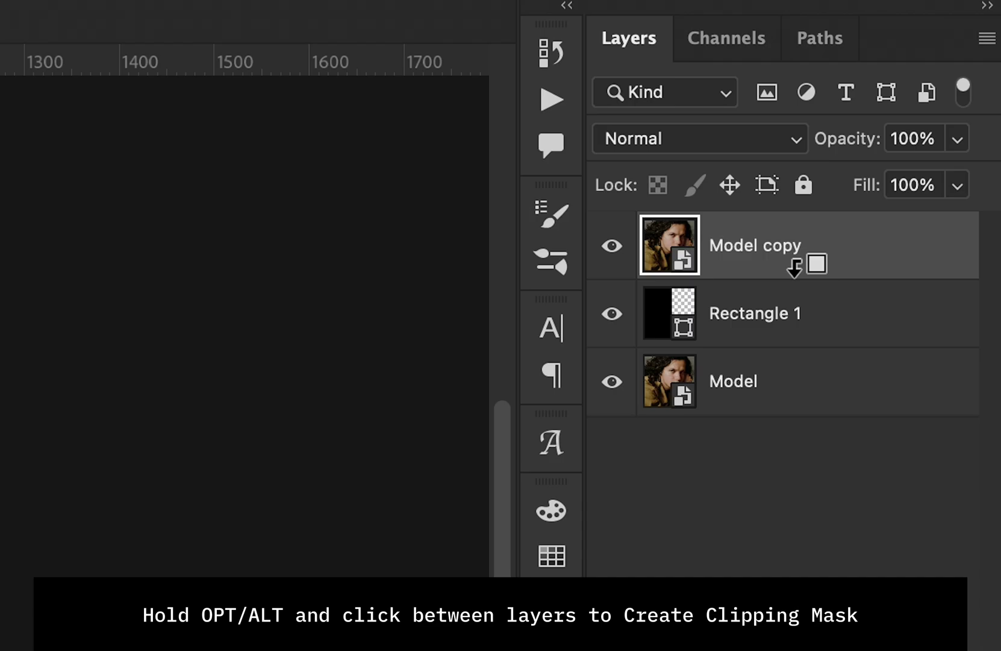
{"action": "left_click", "coordinate": [796, 267], "text": "alt"}
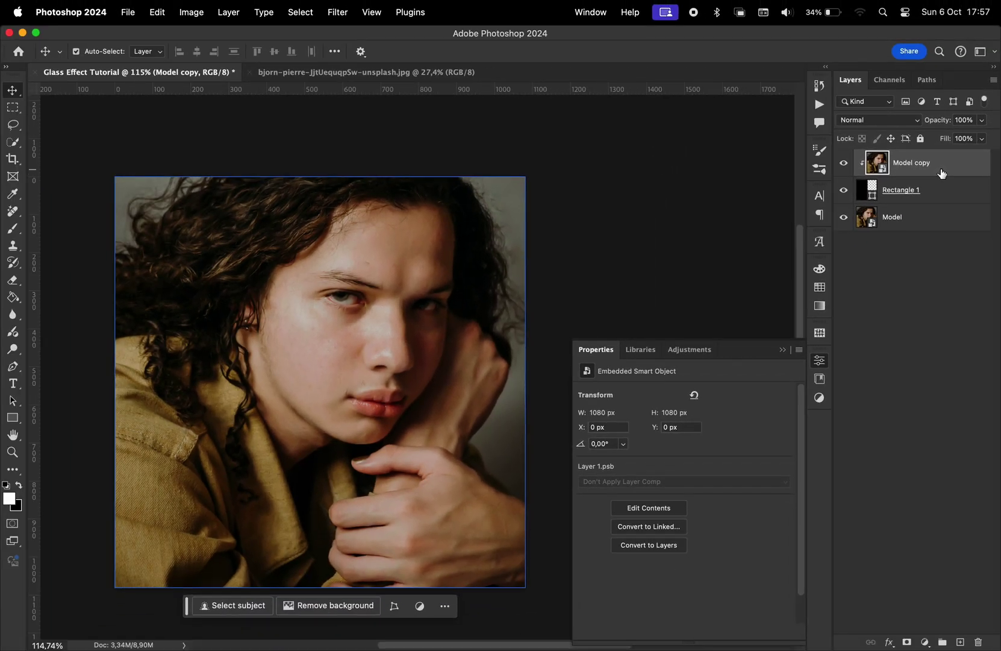
Apply a Gaussian Blur with a 24-pixel radius to the clipped Model copy
{"action": "left_click", "coordinate": [333, 13]}
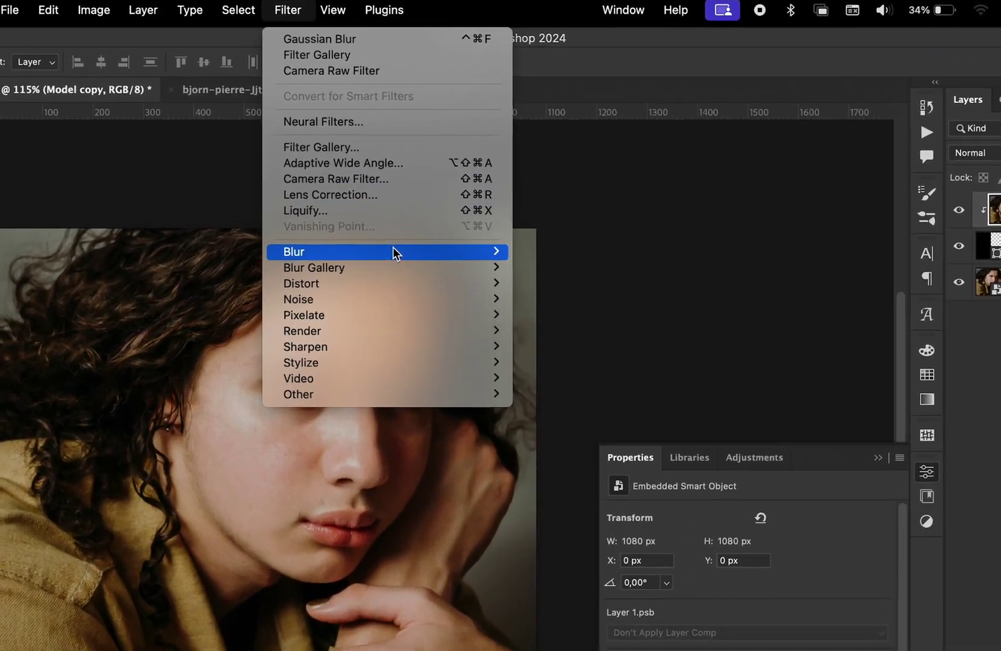
{"action": "mouse_move", "coordinate": [419, 194]}
{"action": "left_click", "coordinate": [587, 351]}
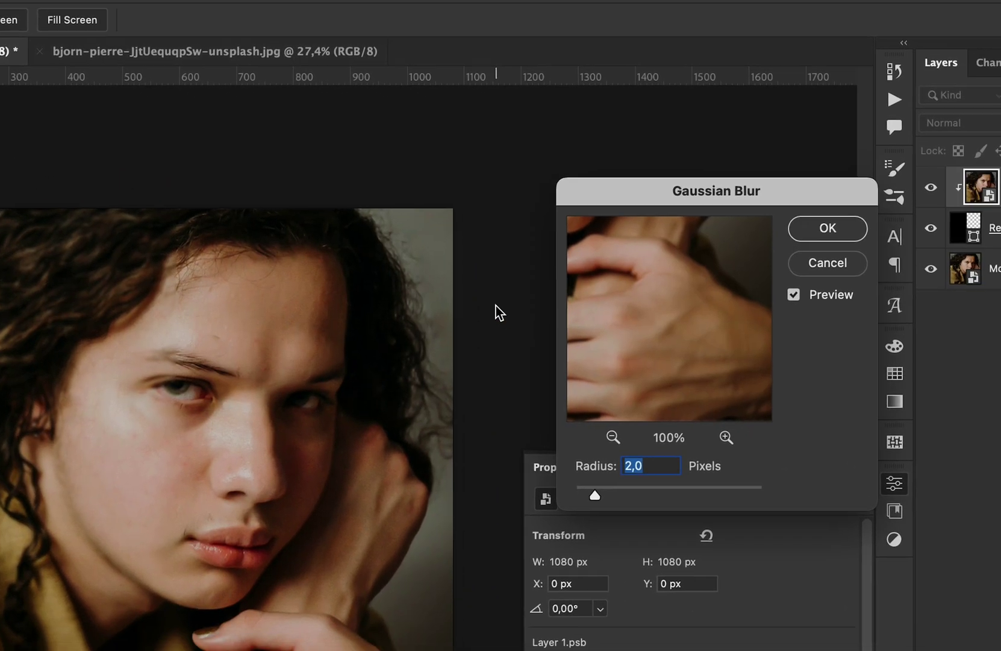
{"action": "type", "text": "20"}
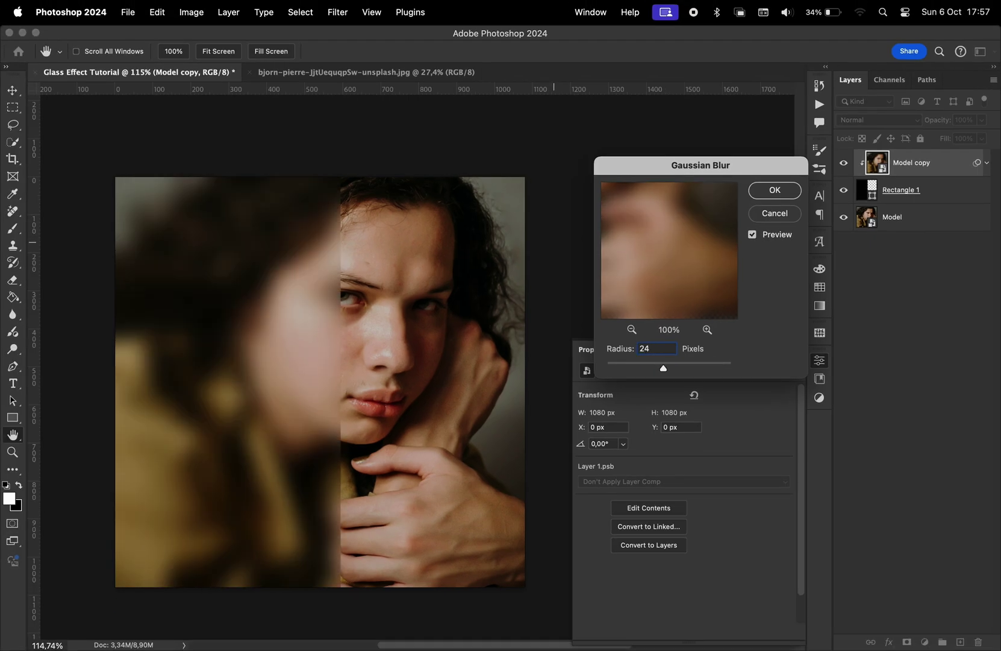
{"action": "key", "text": "Return"}
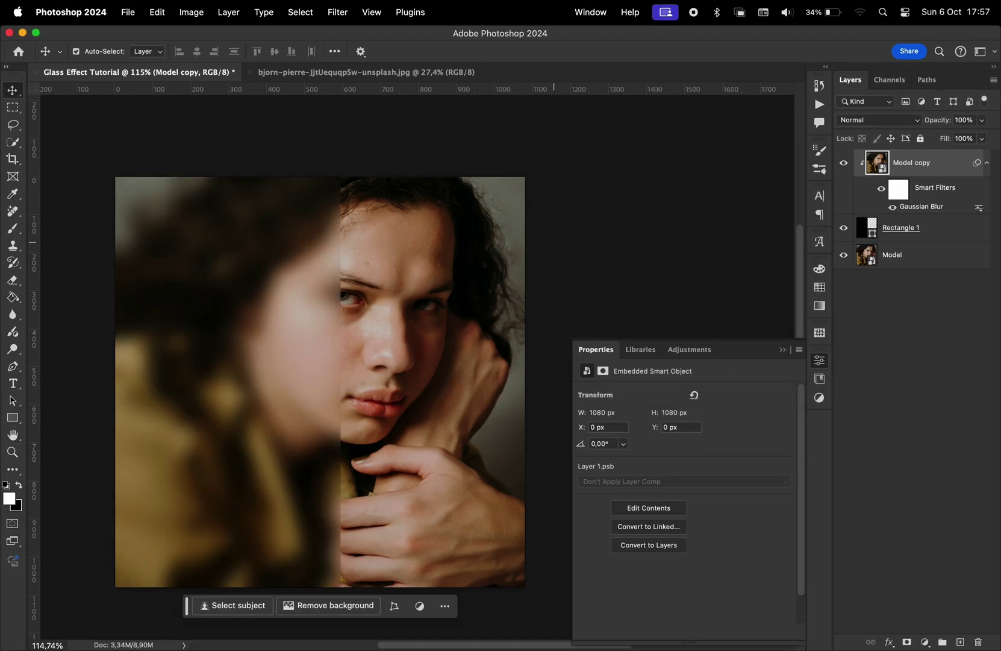
Apply the Camera Raw Filter to the Model copy with Clarity at -100
{"action": "left_click", "coordinate": [338, 12]}
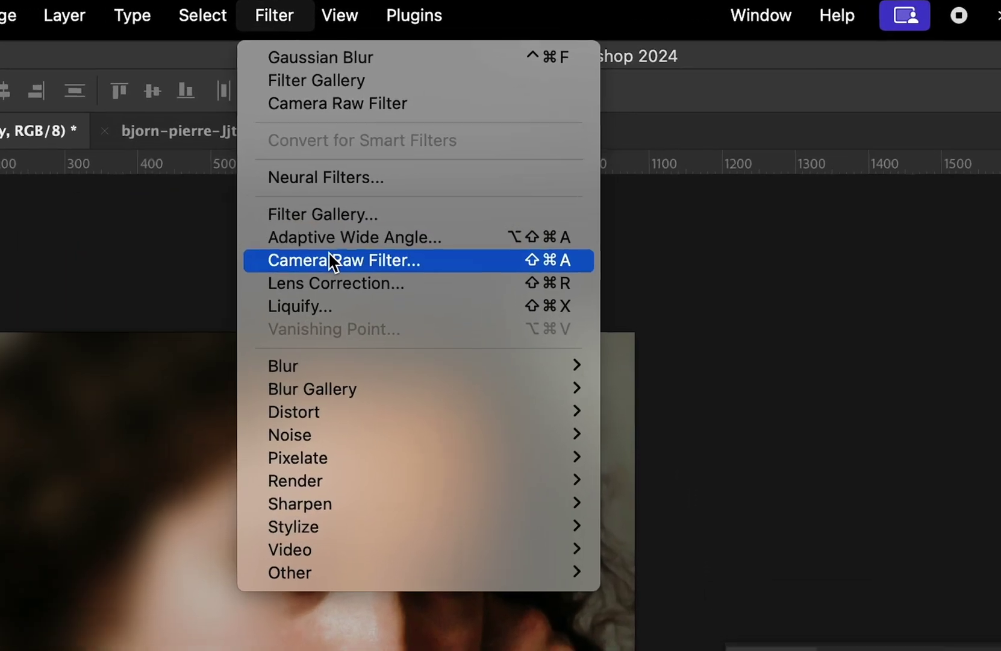
{"action": "left_click", "coordinate": [366, 140]}
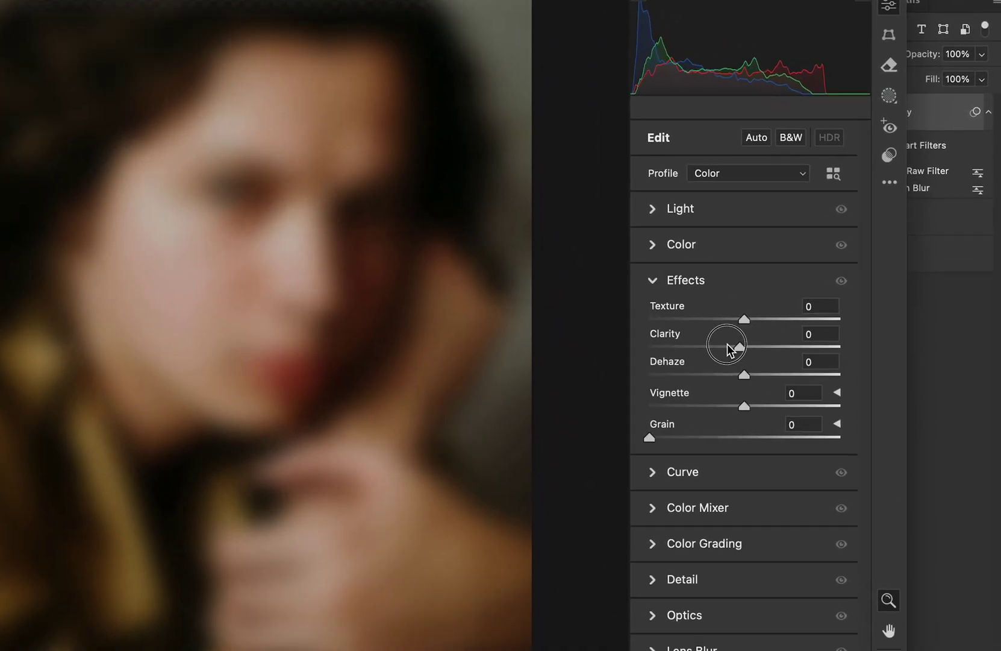
{"action": "left_click_drag", "start_coordinate": [795, 336], "coordinate": [625, 334]}
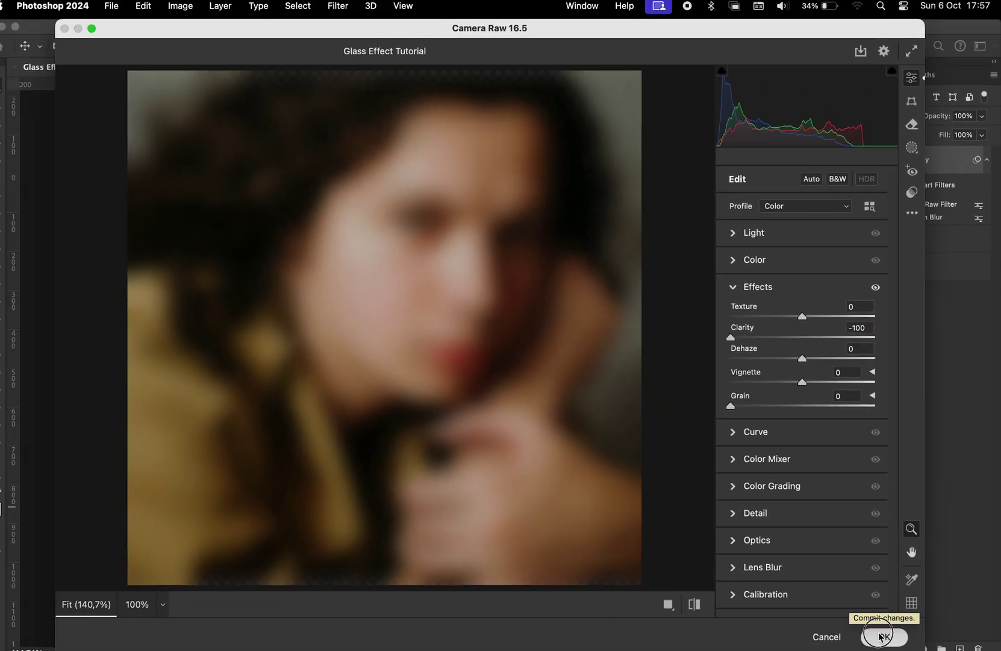
{"action": "left_click", "coordinate": [883, 632]}
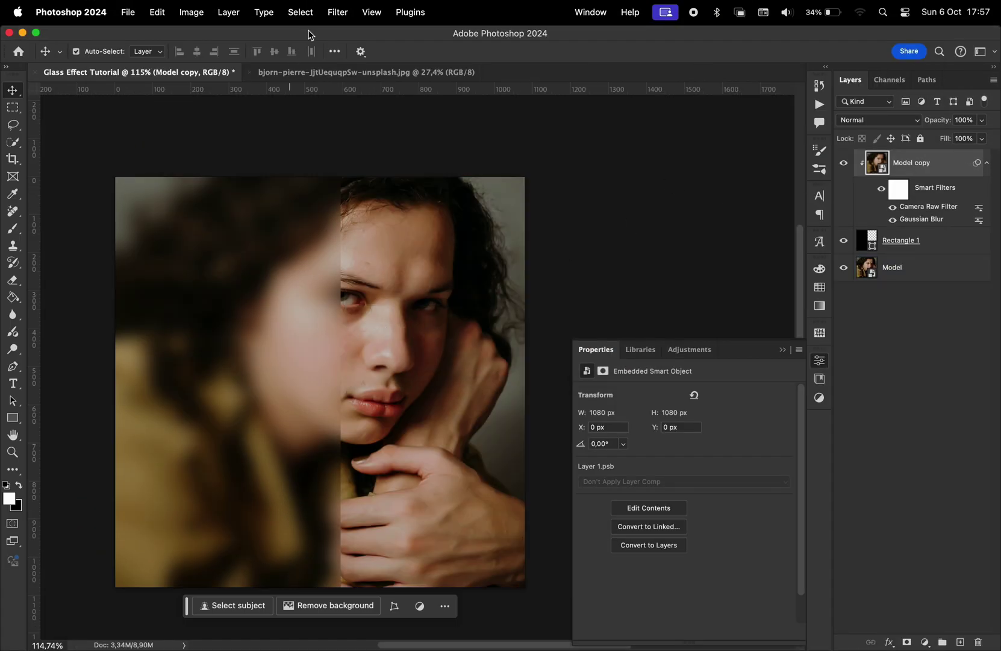
{"action": "left_click", "coordinate": [339, 13]}
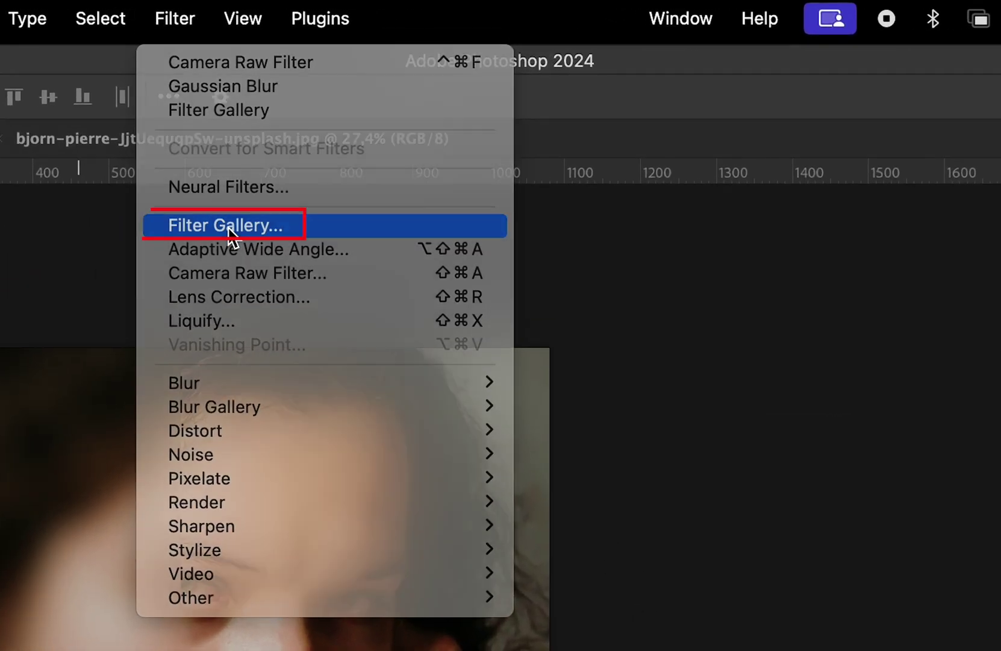
{"action": "left_click", "coordinate": [380, 115]}
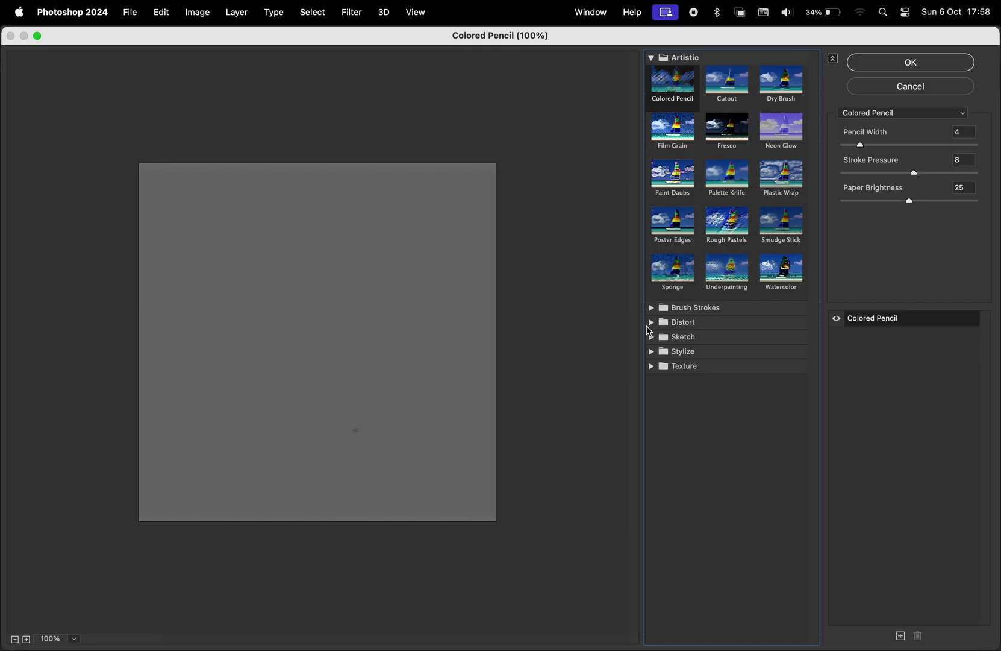
{"action": "left_click", "coordinate": [652, 325]}
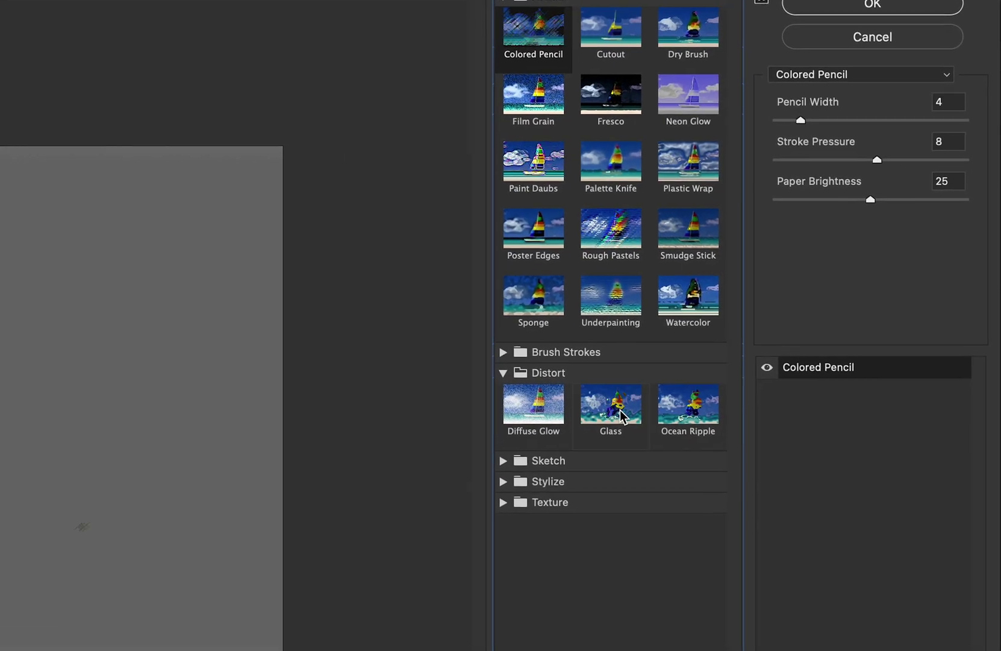
{"action": "left_click", "coordinate": [734, 353]}
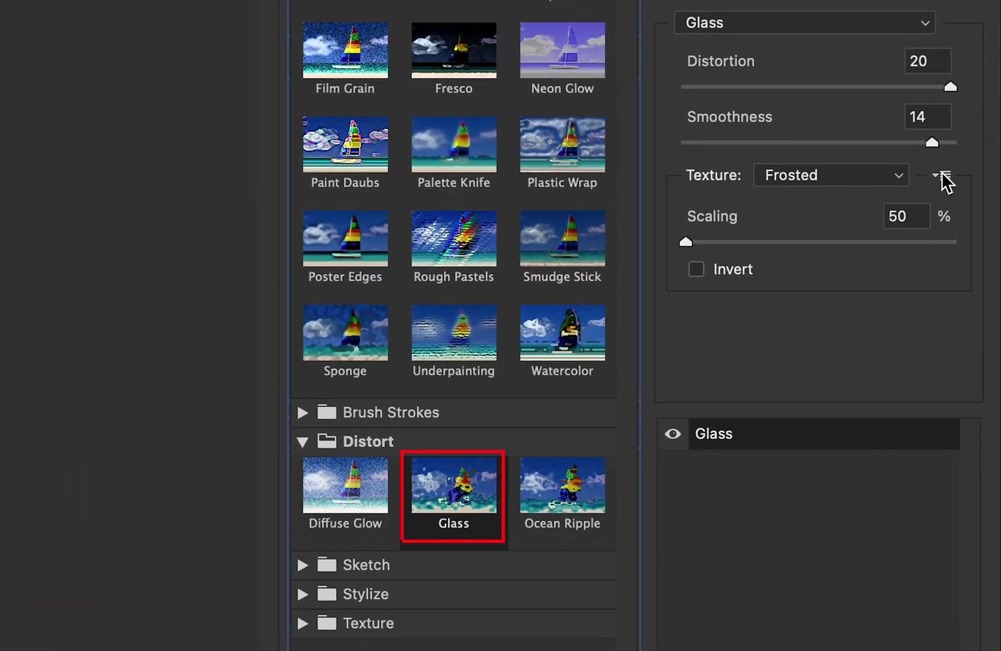
{"action": "left_click", "coordinate": [944, 176]}
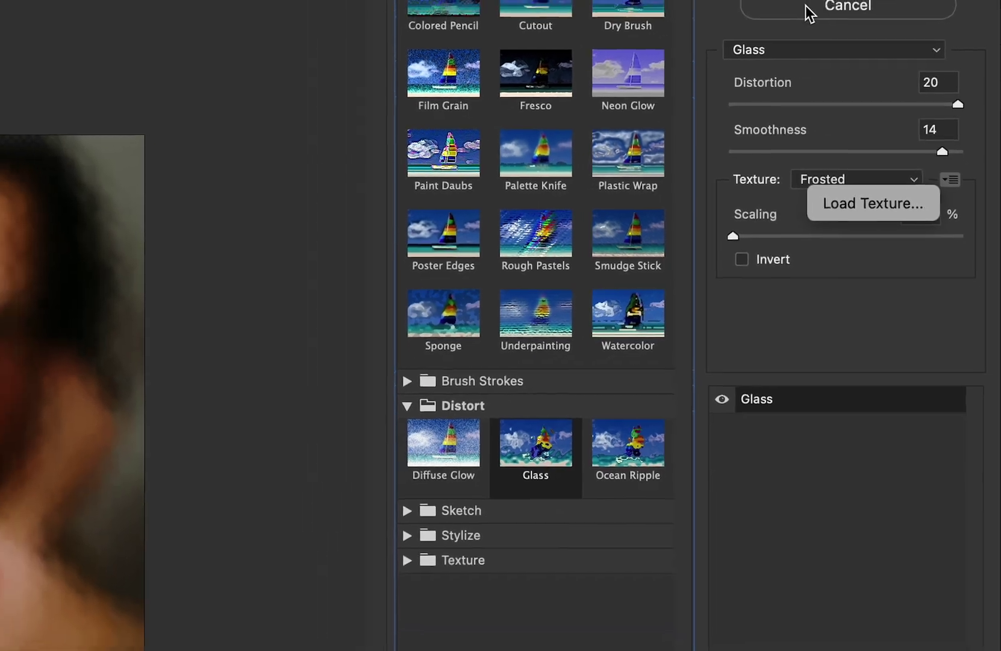
{"action": "left_click", "coordinate": [841, 41]}
{"action": "left_click", "coordinate": [840, 42]}
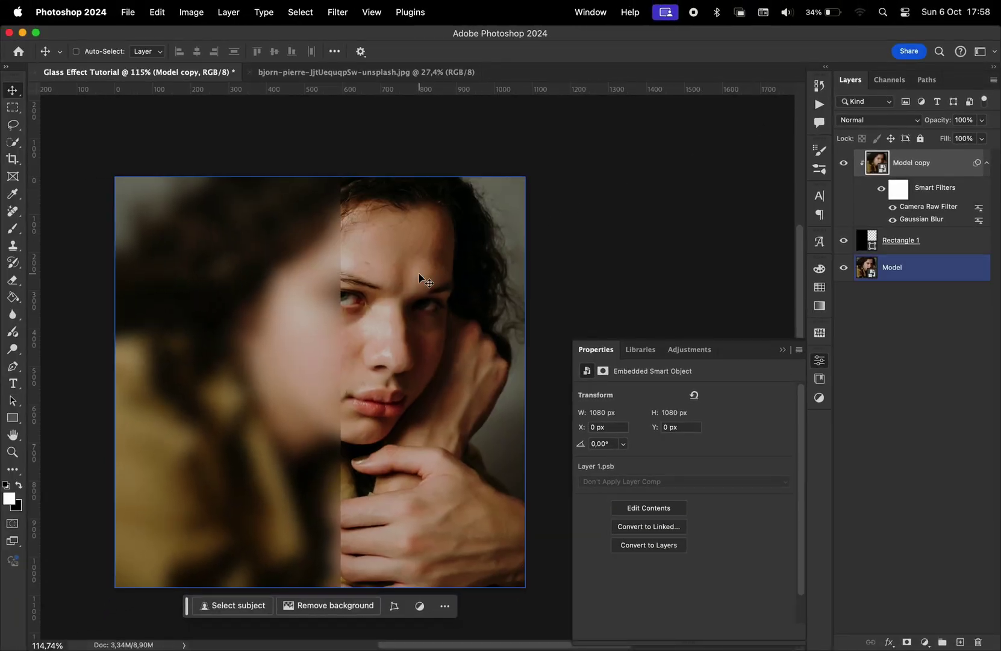
Create a 600 x 600 pixel document at 72 ppi named glass texture
{"action": "key", "text": "super+n"}
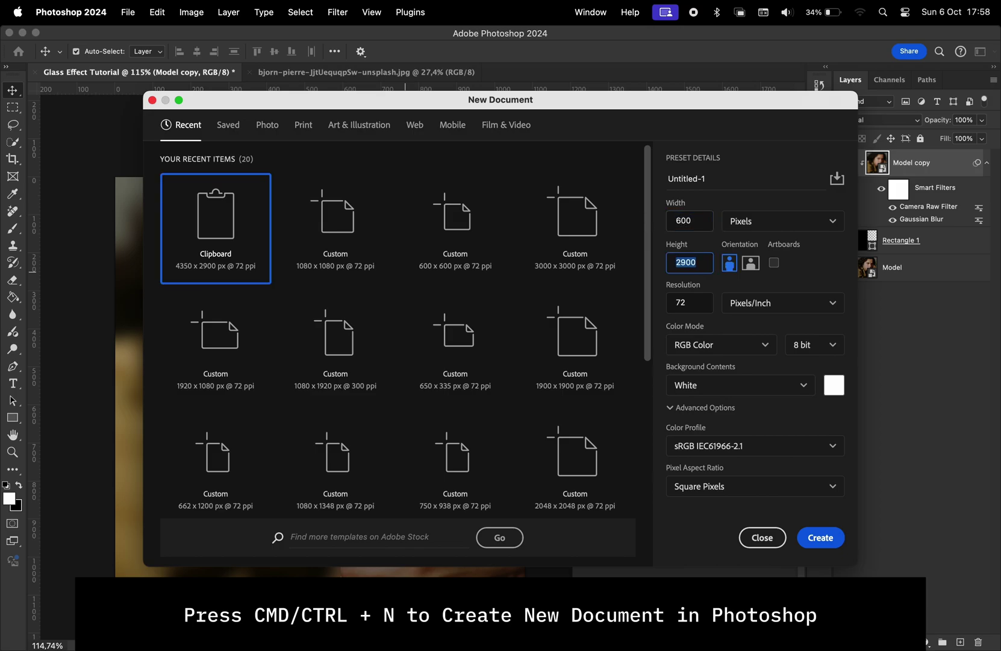
{"action": "type", "text": "600"}
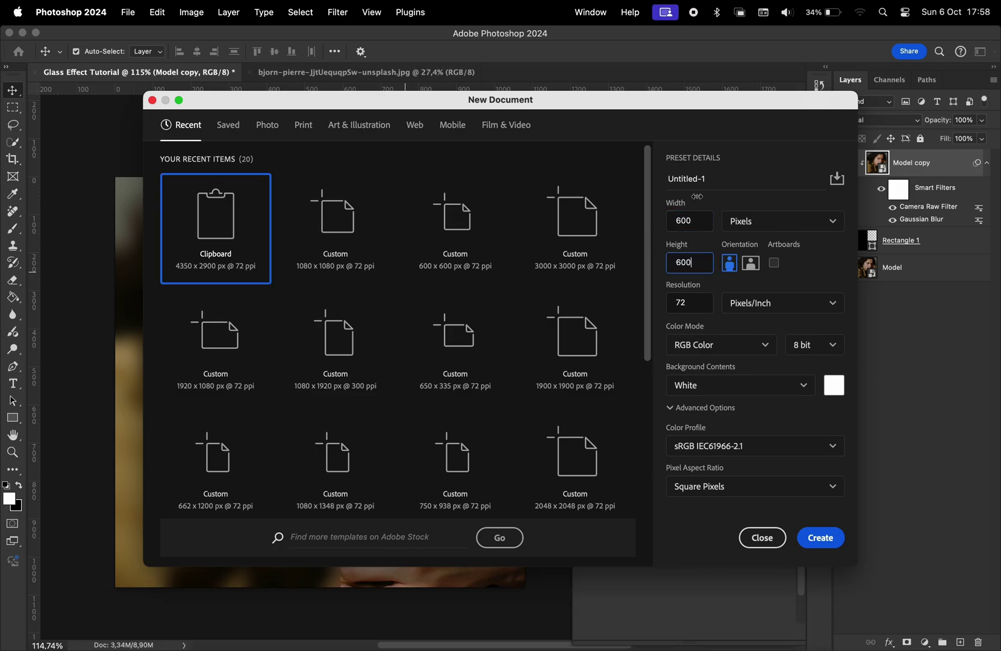
{"action": "type", "text": "glass textu"}
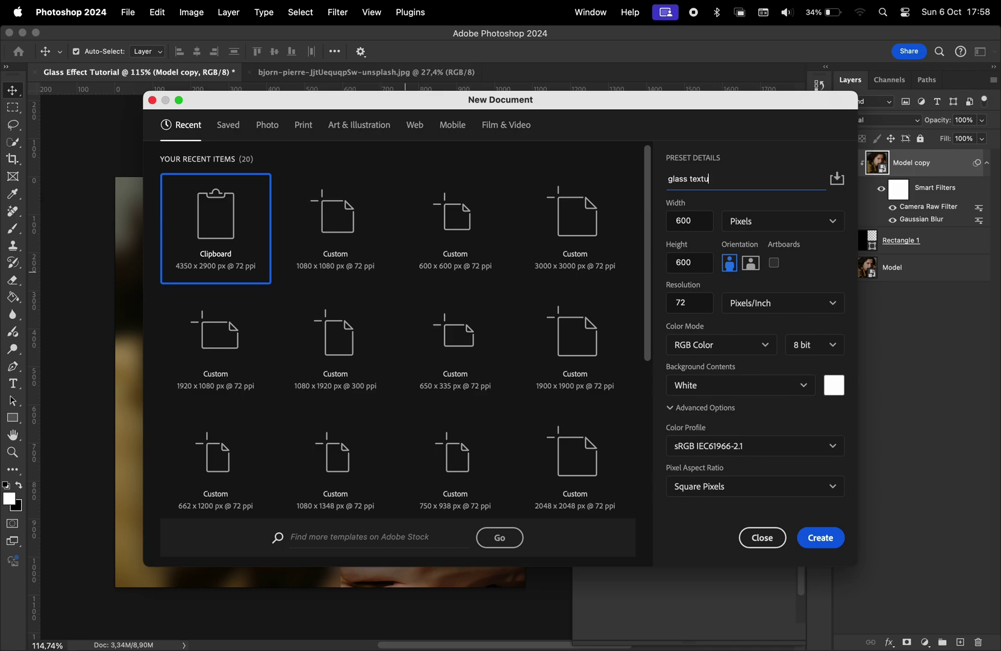
{"action": "type", "text": "re"}
{"action": "key", "text": "Return"}
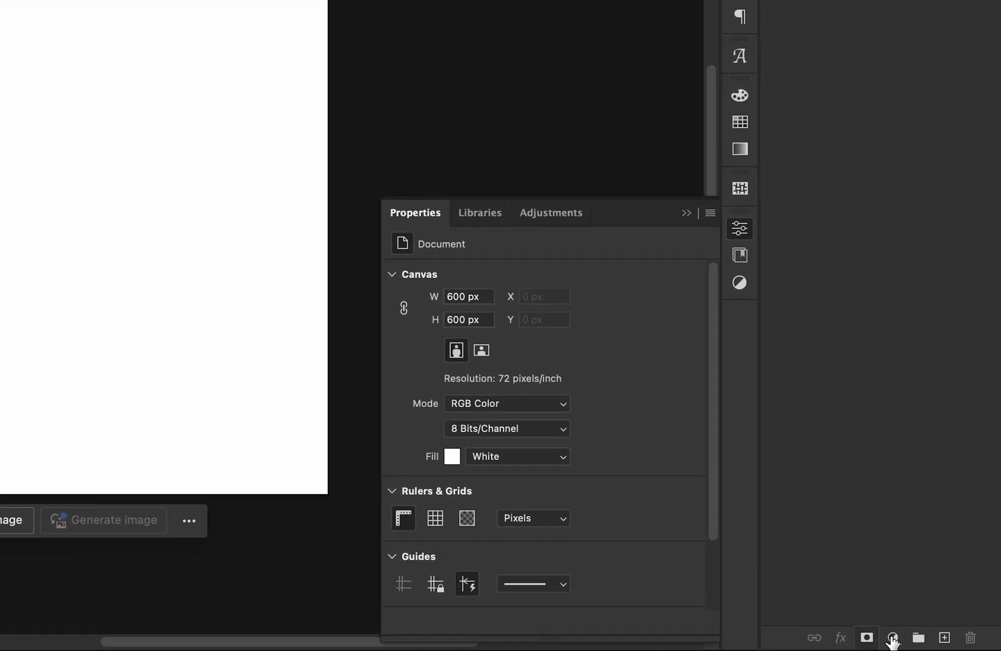
Add a black-to-white linear Gradient Fill layer with the angle set to 0 degrees
{"action": "left_click", "coordinate": [926, 642]}
{"action": "left_click", "coordinate": [849, 193]}
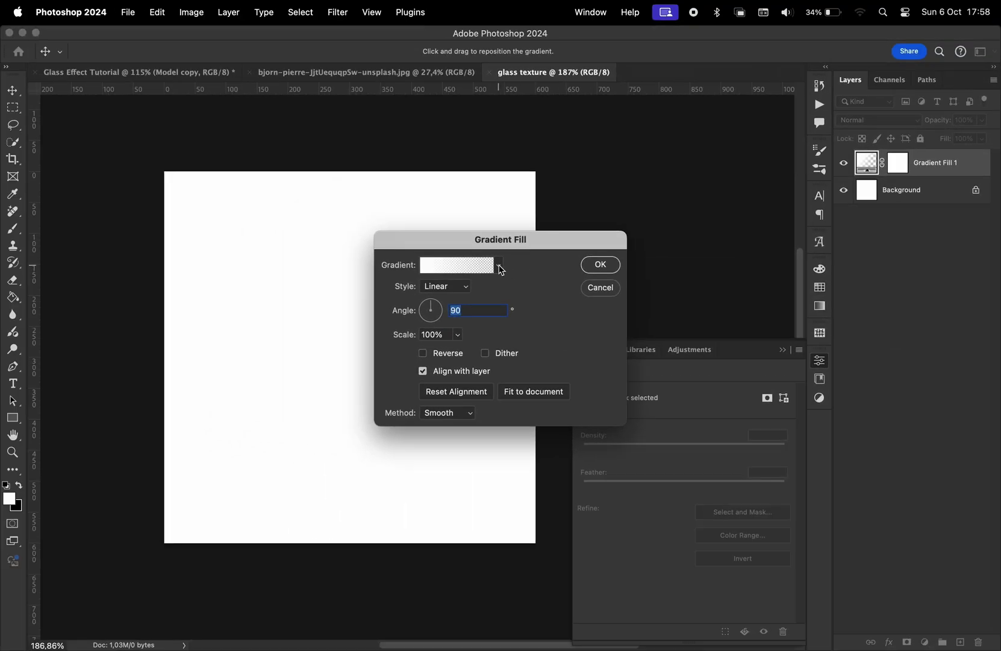
{"action": "left_click", "coordinate": [500, 266]}
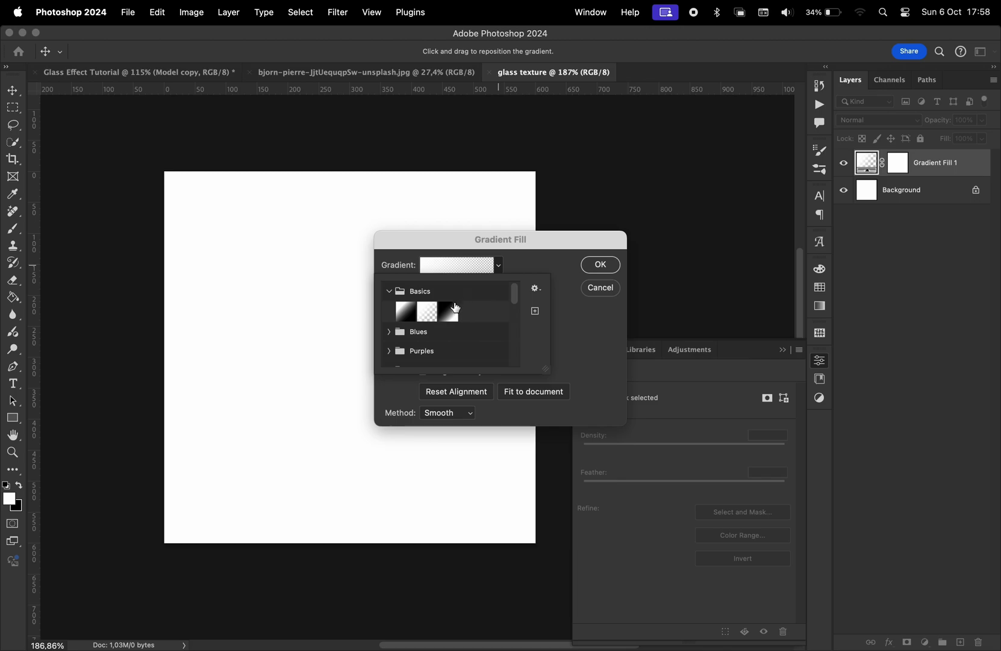
{"action": "left_click", "coordinate": [451, 308]}
{"action": "left_click", "coordinate": [549, 272]}
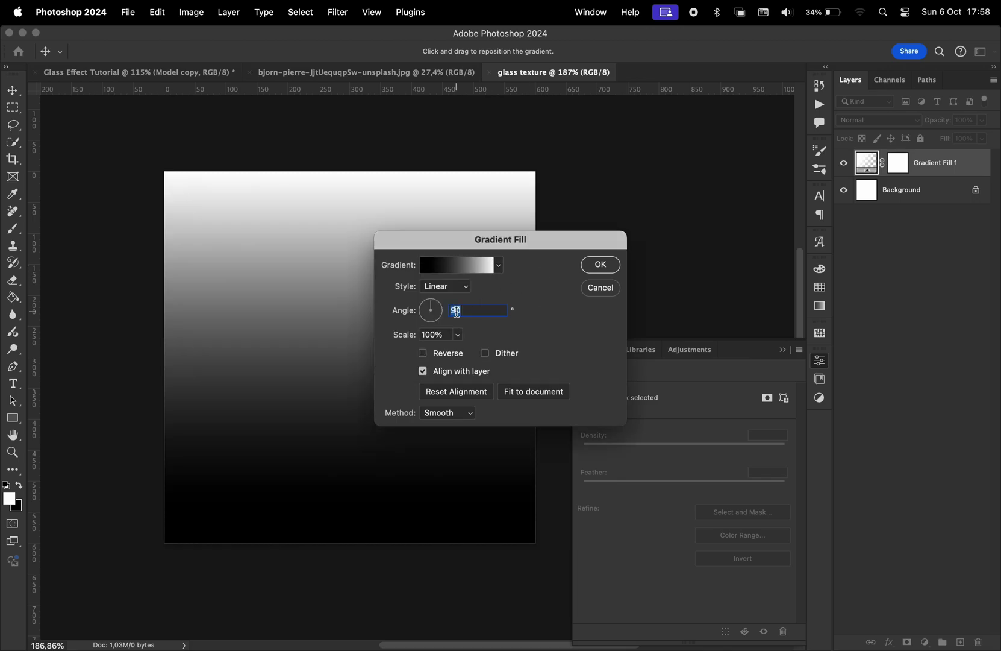
{"action": "type", "text": "0"}
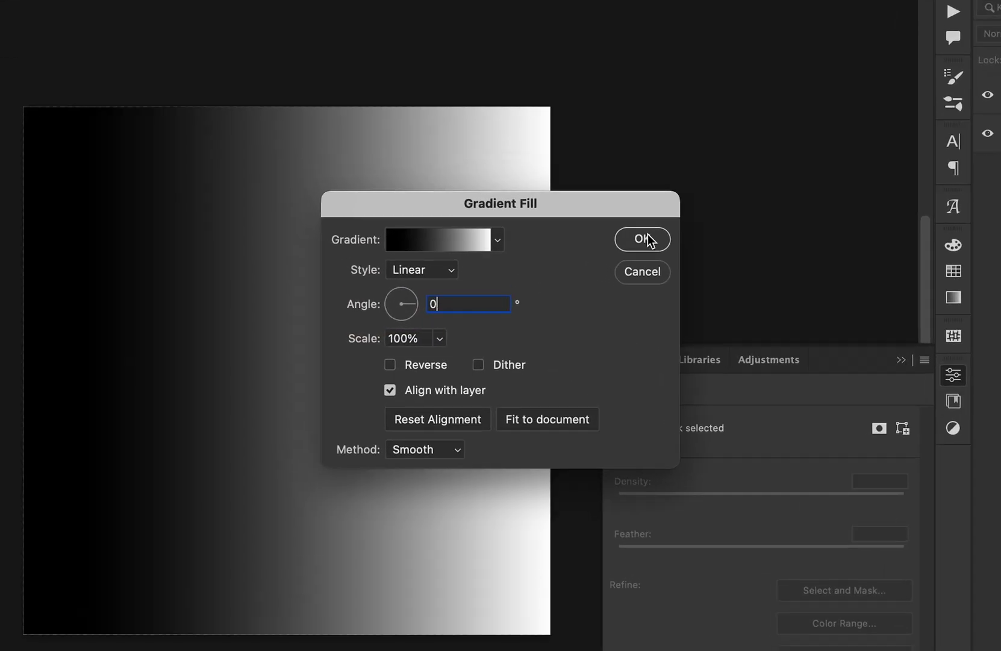
{"action": "left_click", "coordinate": [644, 239]}
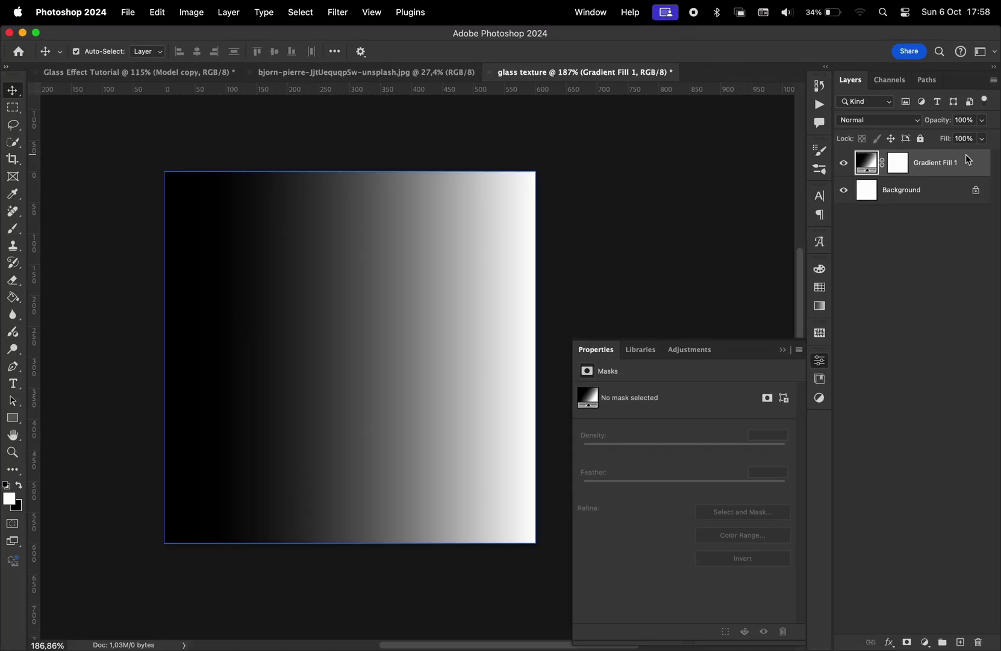
Rasterize the gradient layer and squeeze it horizontally into a 91 px wide strip at the canvas's left edge
{"action": "right_click", "coordinate": [952, 161]}
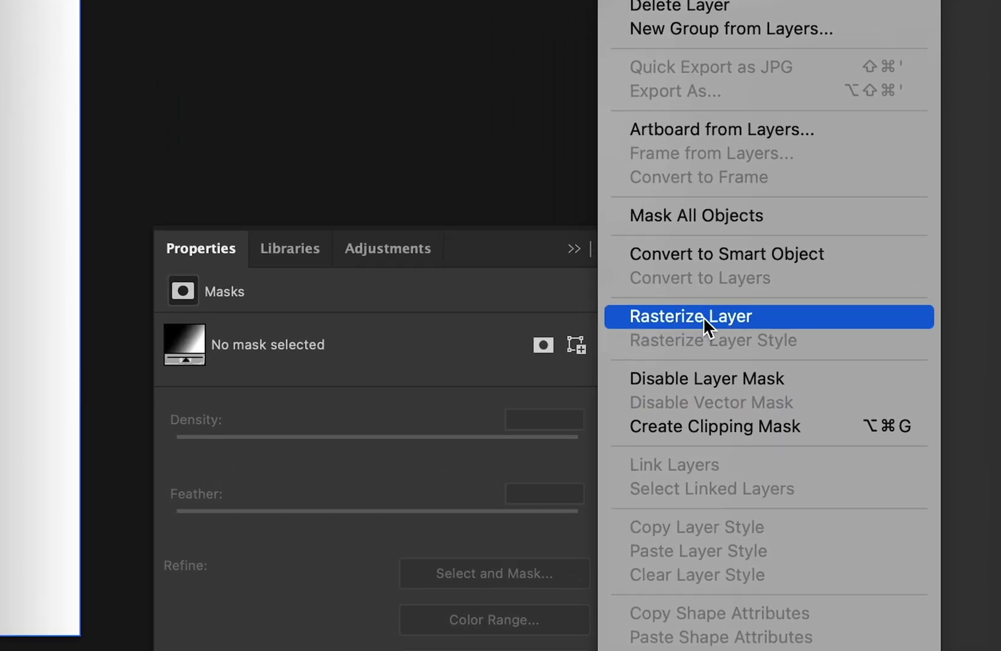
{"action": "left_click", "coordinate": [777, 351]}
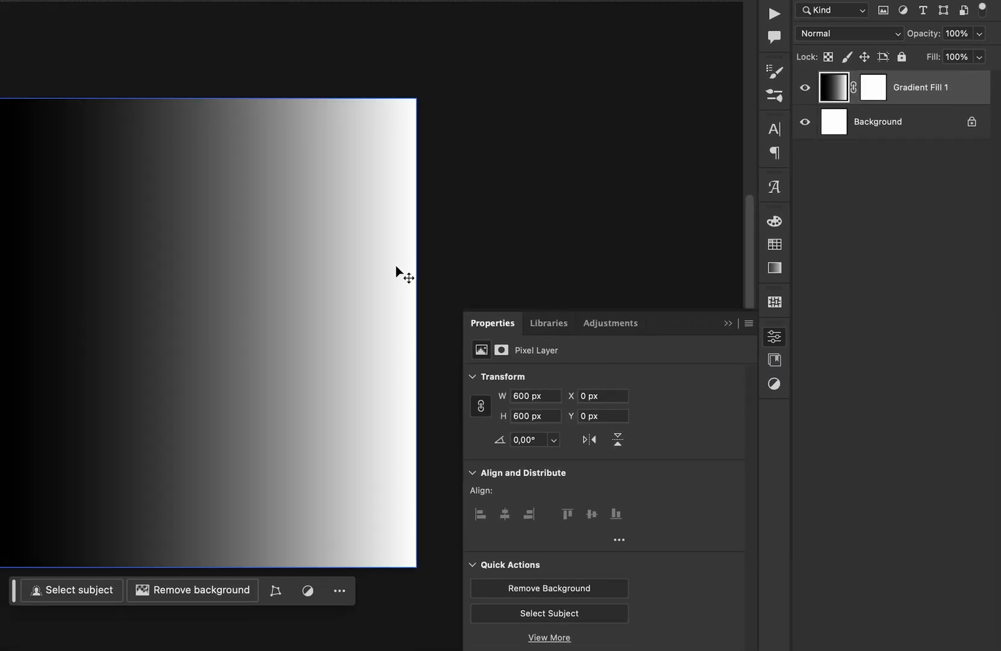
{"action": "key", "text": "super+t"}
{"action": "left_click_drag", "start_coordinate": [417, 333], "coordinate": [24, 355]}
{"action": "left_click_drag", "start_coordinate": [224, 375], "coordinate": [246, 379]}
{"action": "key", "text": "Return"}
Duplicate the gradient strip directly beside the original and duplicate that pair to form four adjacent strips
{"action": "key", "text": "super+j"}
{"action": "key", "text": "super+t"}
{"action": "key", "text": "Return"}
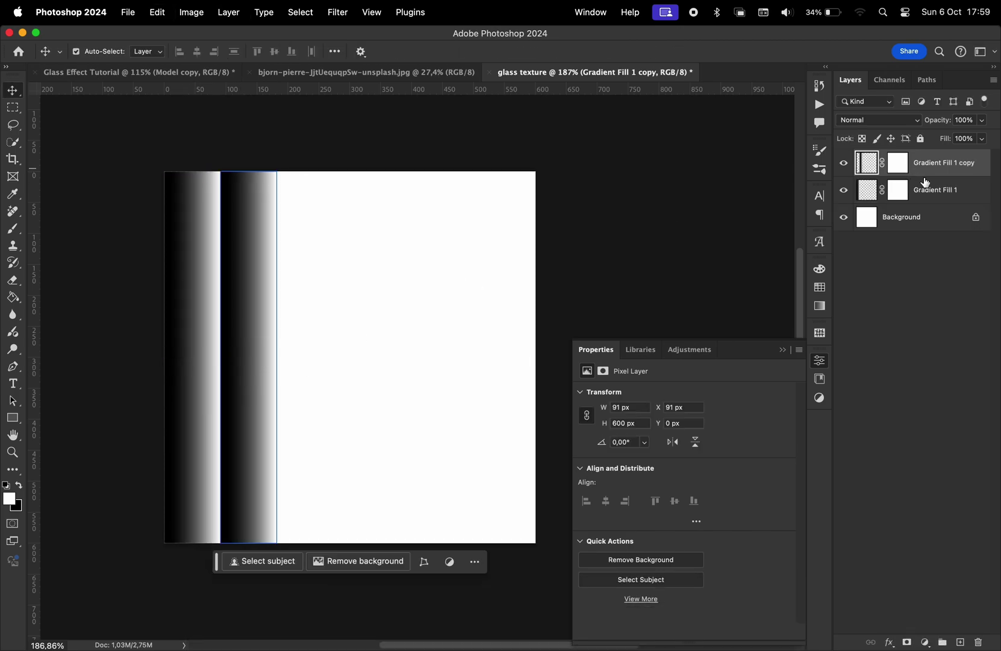
{"action": "left_click", "coordinate": [926, 182], "text": "shift"}
{"action": "key", "text": "super+j"}
{"action": "key", "text": "super+t"}
{"action": "left_click_drag", "start_coordinate": [246, 333], "coordinate": [351, 332]}
{"action": "key", "text": "Return"}
Duplicate the four gradient strips and place the copies immediately to their right, making eight adjacent strips
{"action": "left_click", "coordinate": [959, 168]}
{"action": "left_click", "coordinate": [925, 244], "text": "shift"}
{"action": "key", "text": "super+j"}
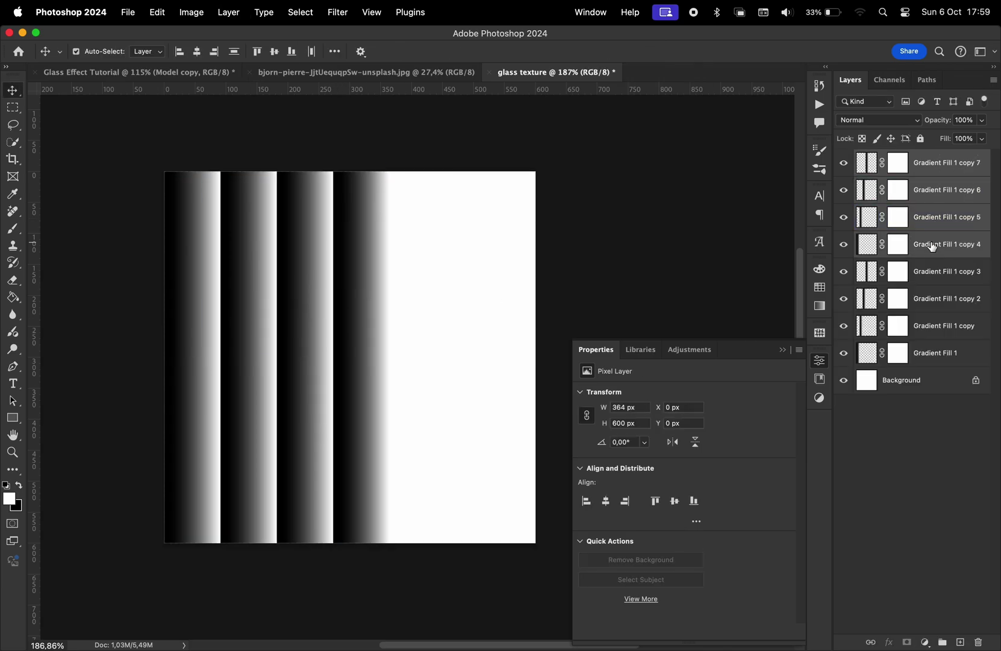
{"action": "key", "text": "super+t"}
{"action": "left_click_drag", "start_coordinate": [275, 328], "coordinate": [502, 329]}
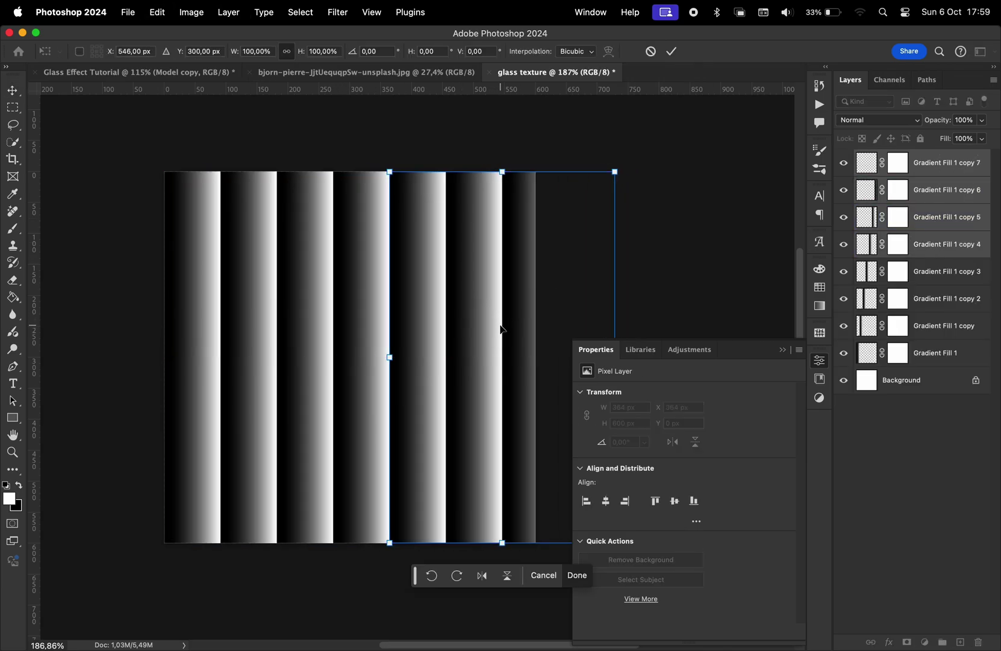
{"action": "scroll", "coordinate": [371, 329], "scroll_direction": "right", "scroll_amount": 3}
{"action": "key", "text": "Return"}
Scale all eight strips horizontally to fit the 600 px canvas width and save the document as glass texture.psd
{"action": "left_click", "coordinate": [937, 169]}
{"action": "left_click", "coordinate": [932, 351], "text": "shift"}
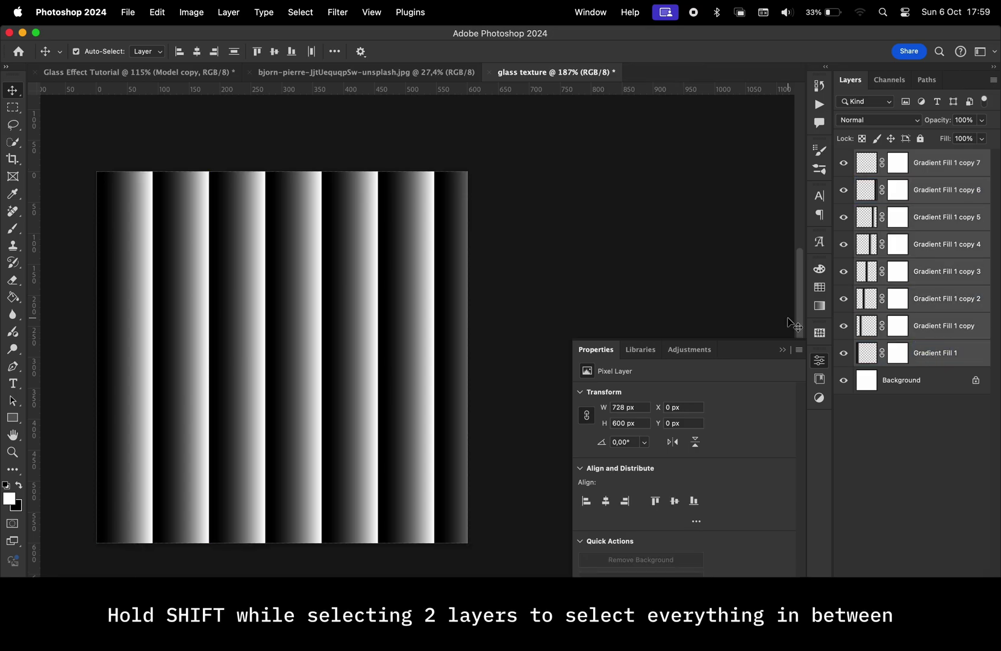
{"action": "key", "text": "super+t"}
{"action": "left_click_drag", "start_coordinate": [545, 357], "coordinate": [468, 358]}
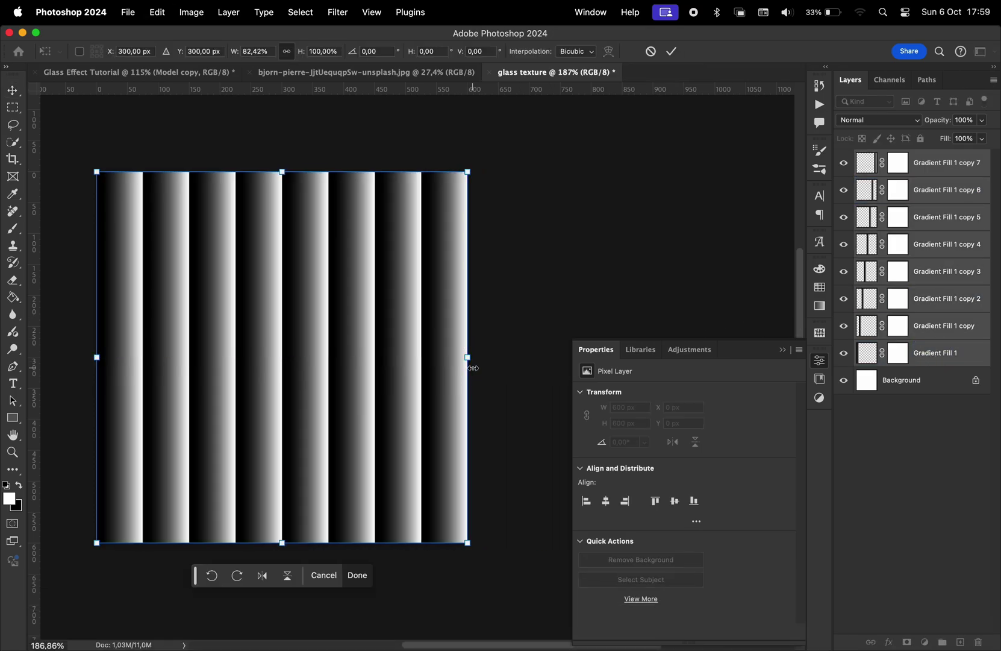
{"action": "key", "text": "Return"}
{"action": "scroll", "coordinate": [440, 367], "scroll_direction": "left", "scroll_amount": 3}
{"action": "key", "text": "super+shift+s"}
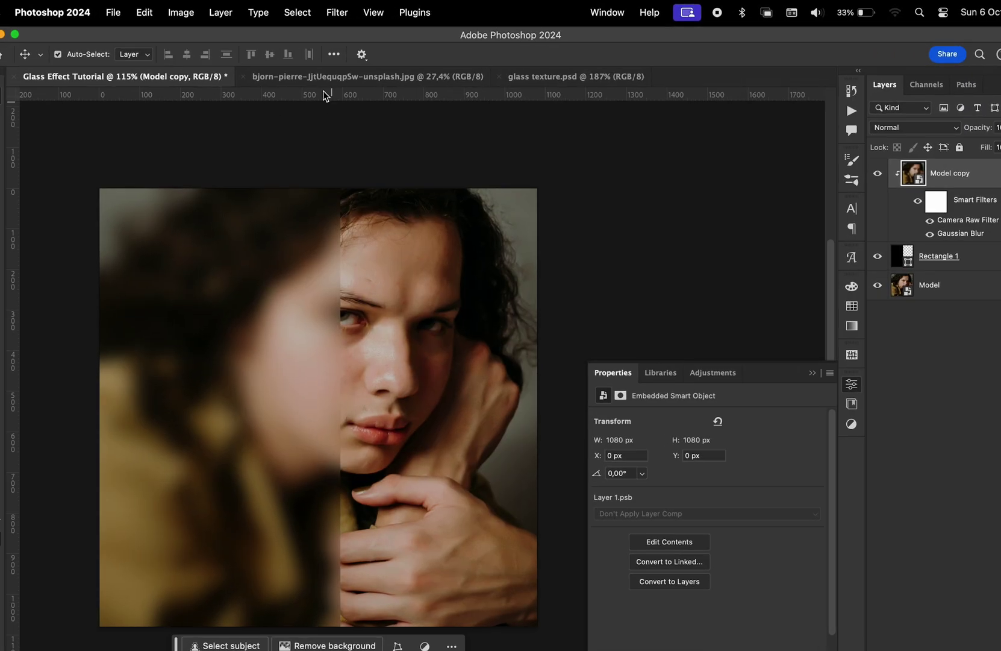
Open the Glass filter from the Filter Gallery for the Model copy and load glass texture.psd as its texture
{"action": "left_click", "coordinate": [337, 12]}
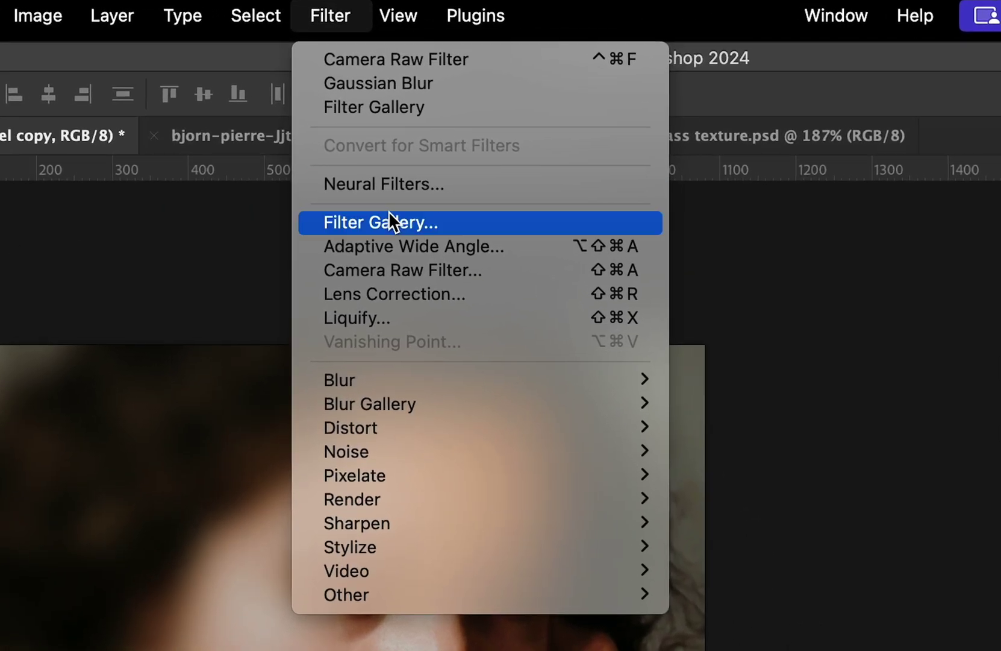
{"action": "left_click", "coordinate": [389, 214]}
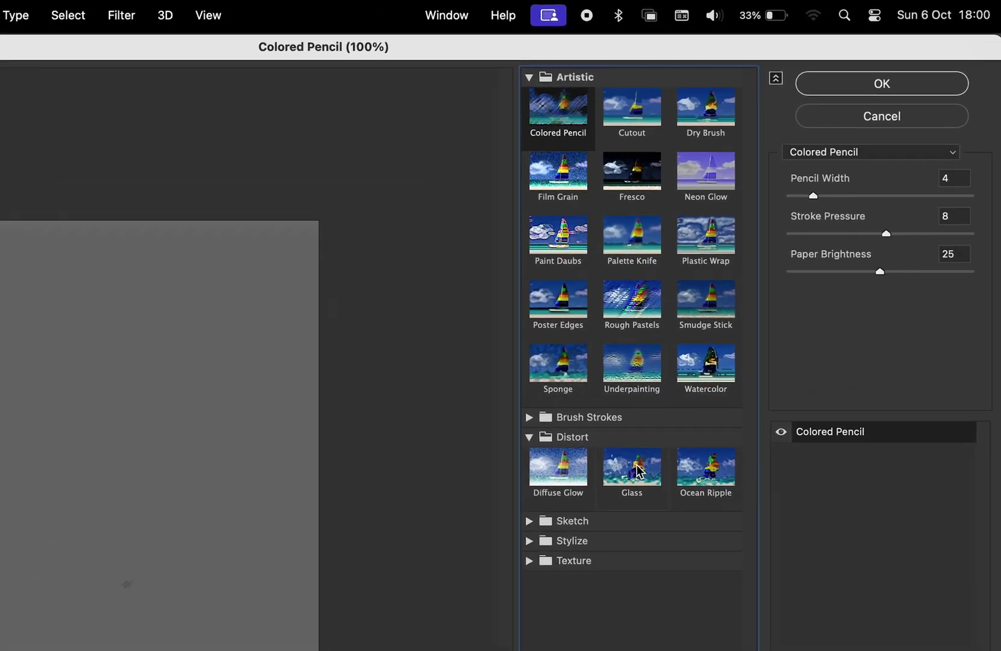
{"action": "left_click", "coordinate": [636, 469]}
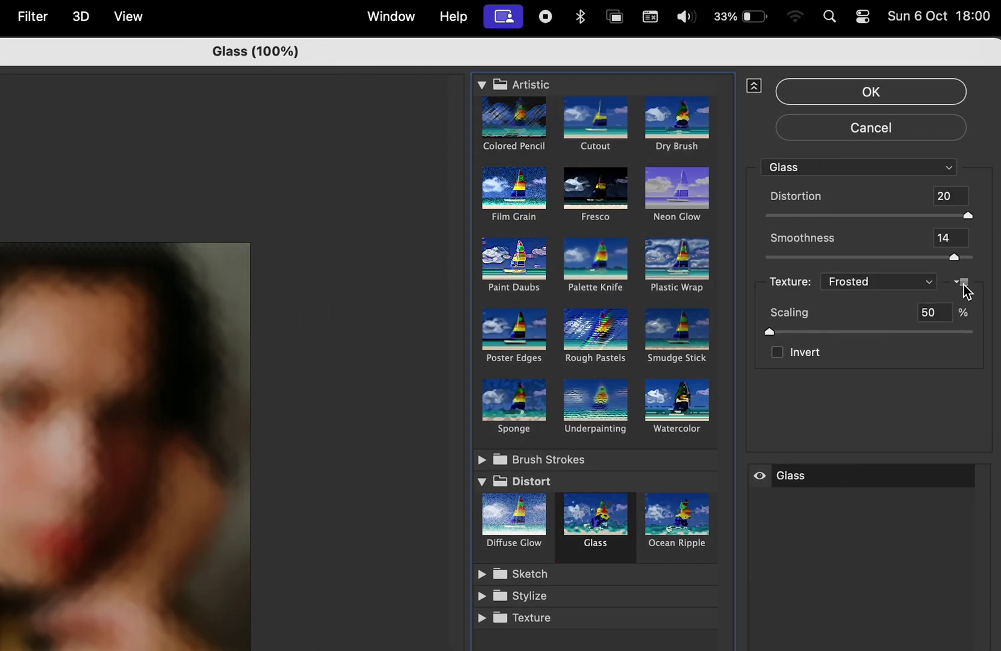
{"action": "left_click", "coordinate": [963, 284]}
{"action": "left_click", "coordinate": [895, 304]}
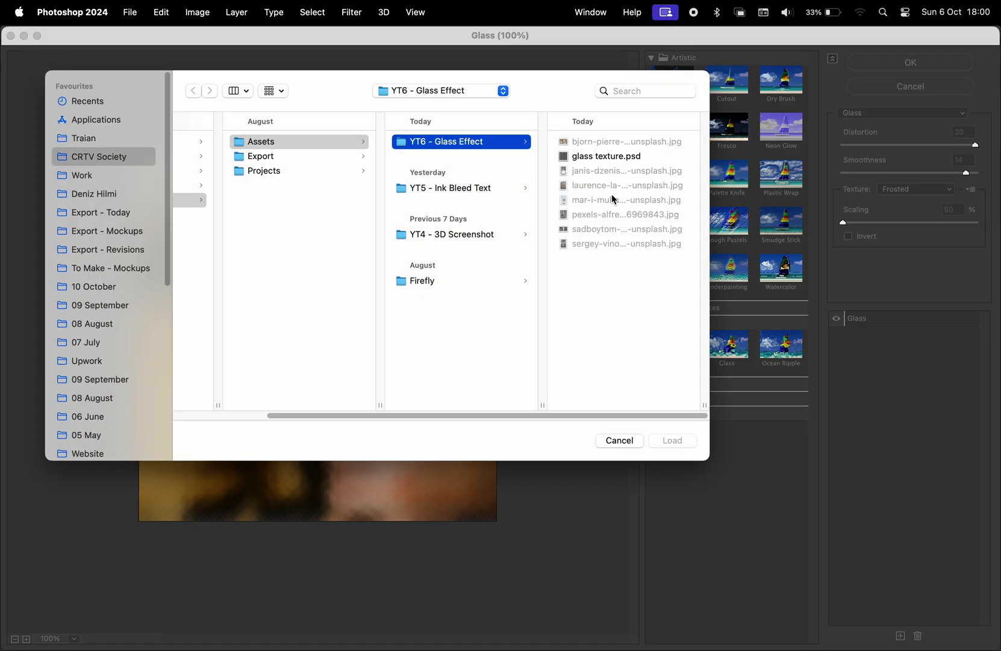
{"action": "left_click", "coordinate": [604, 158]}
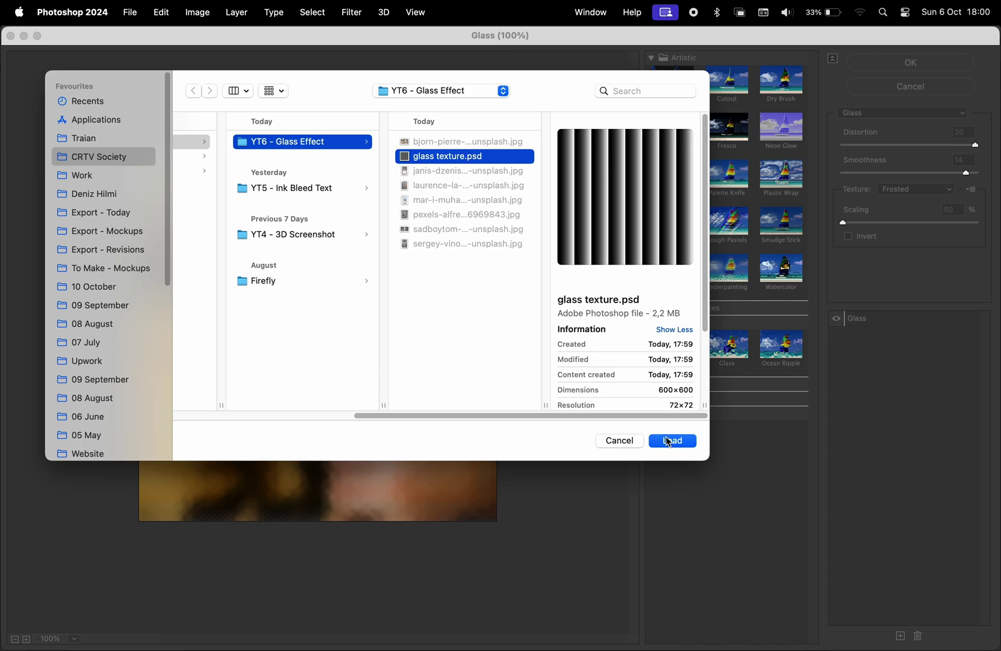
{"action": "left_click", "coordinate": [669, 441]}
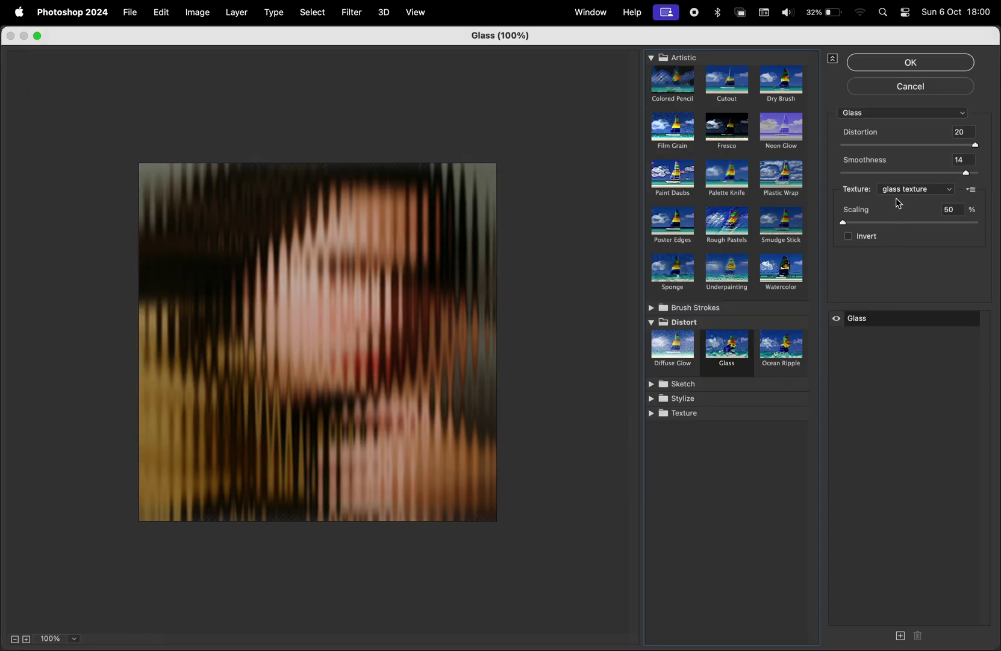
Set the Glass filter's Distortion to 20, Smoothness to 14 and Scaling to 50%, and apply it
{"action": "left_click_drag", "start_coordinate": [969, 152], "coordinate": [998, 141]}
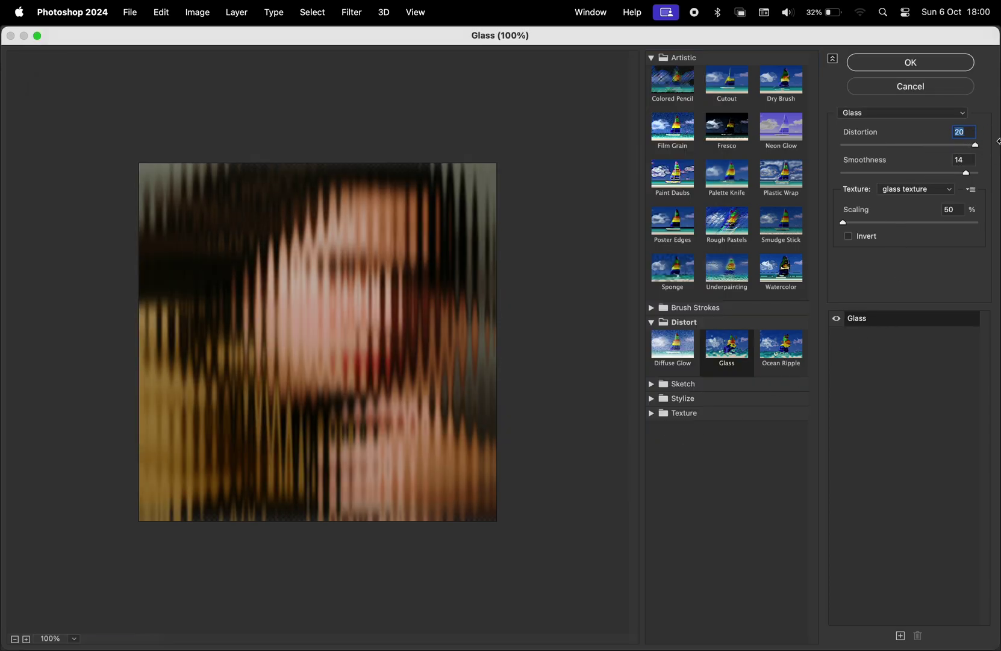
{"action": "left_click", "coordinate": [967, 175]}
{"action": "left_click", "coordinate": [849, 223]}
{"action": "left_click", "coordinate": [897, 62]}
Widen the Rectangle 1 shape to 688 px by extending its right edge over the face
{"action": "left_click_drag", "start_coordinate": [306, 351], "coordinate": [319, 297]}
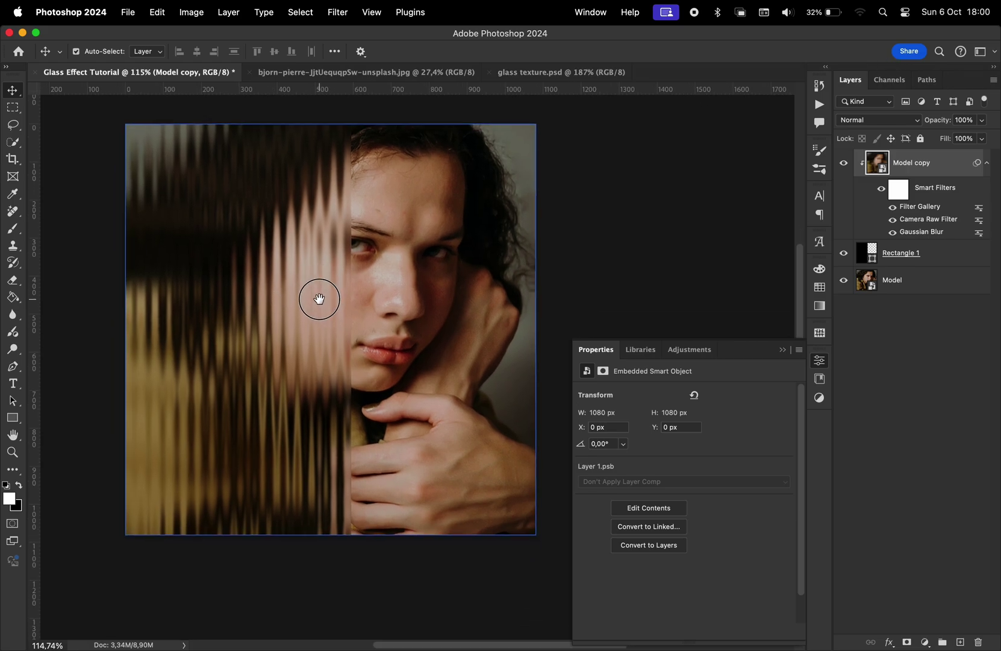
{"action": "left_click", "coordinate": [907, 256]}
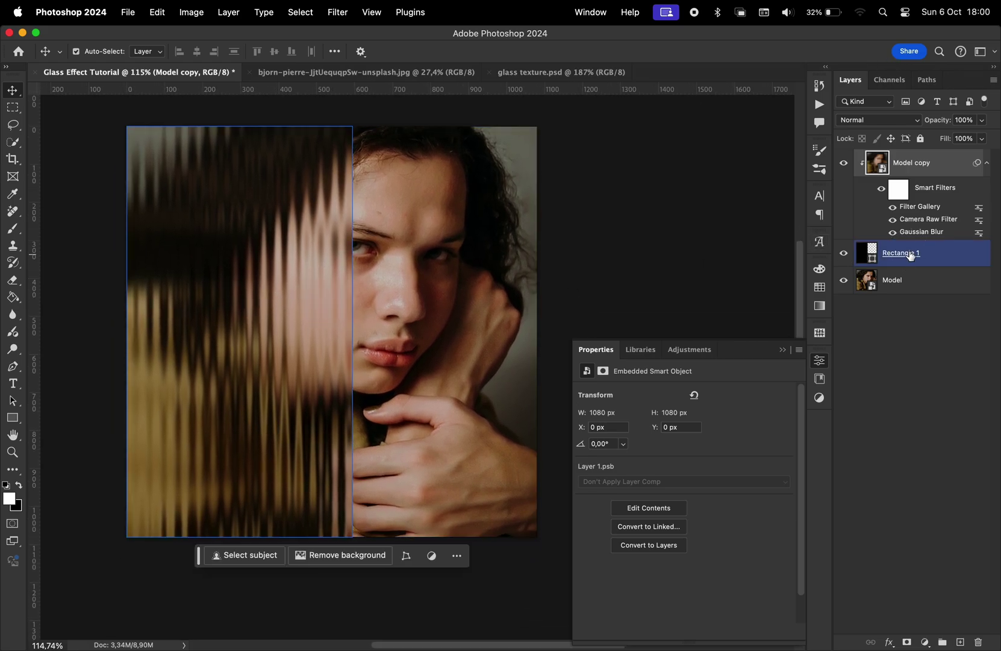
{"action": "key", "text": "super+t"}
{"action": "left_click_drag", "start_coordinate": [352, 331], "coordinate": [387, 333]}
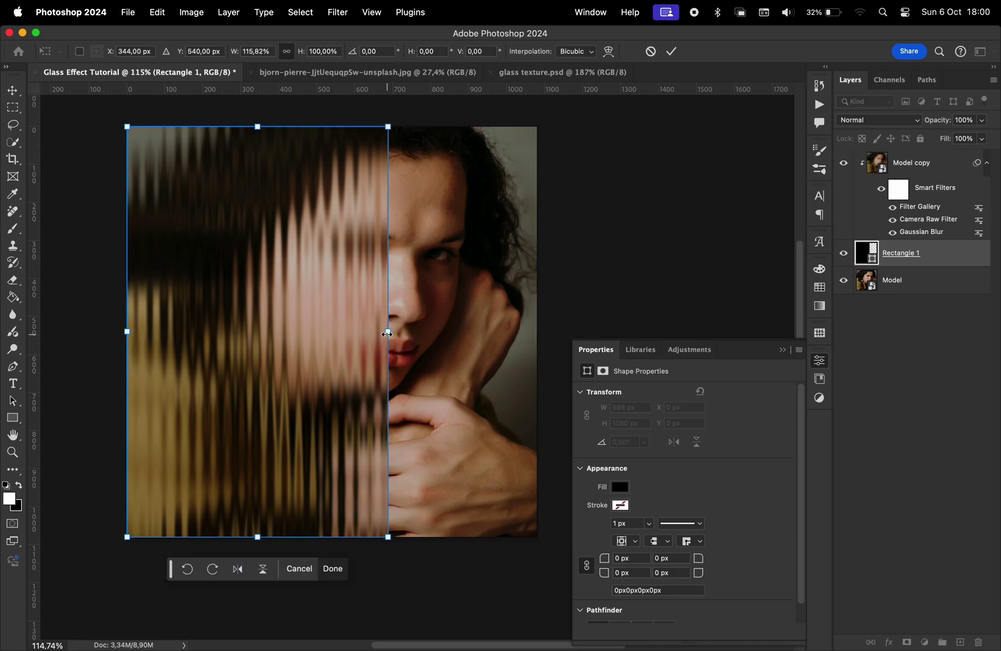
{"action": "key", "text": "Return"}
Convert Rectangle 1 to a smart object and soften its edge with a 2-pixel Gaussian Blur
{"action": "key", "text": "z"}
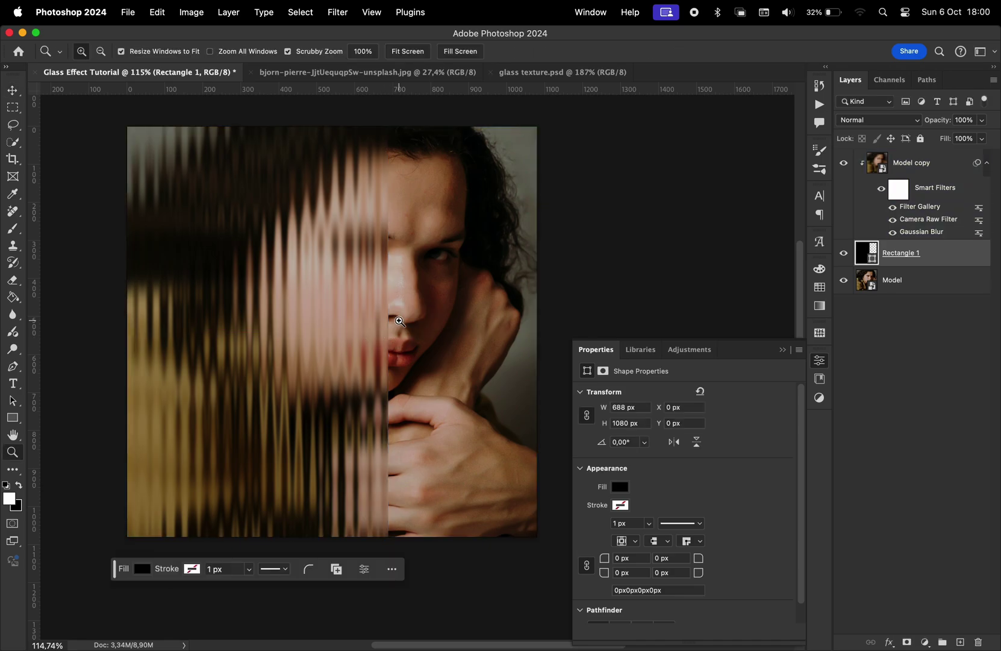
{"action": "left_click_drag", "start_coordinate": [403, 313], "coordinate": [492, 323]}
{"action": "key", "text": "v"}
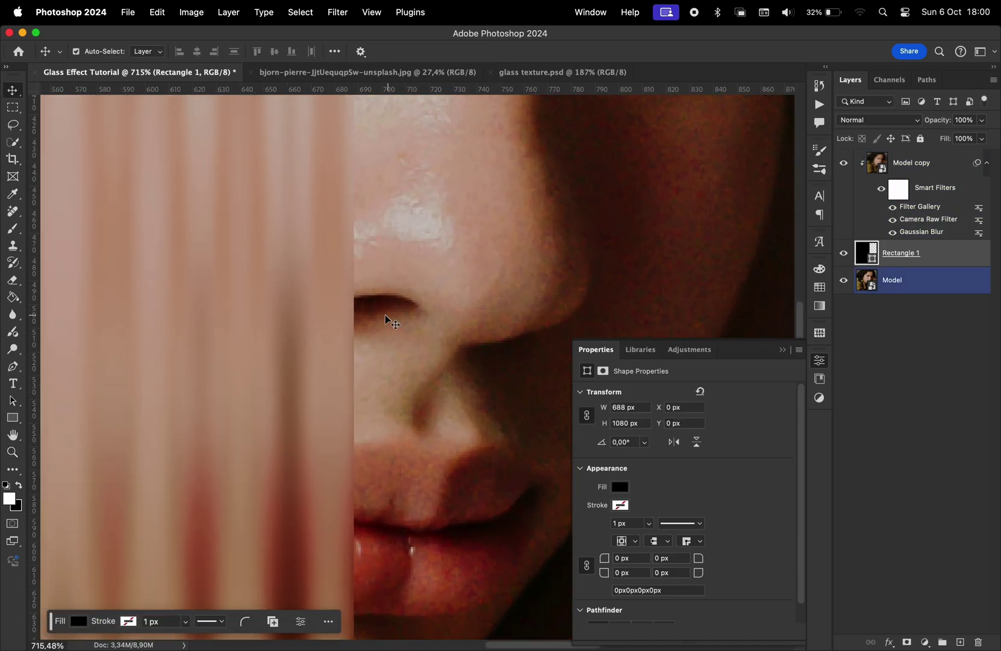
{"action": "left_click_drag", "start_coordinate": [365, 297], "coordinate": [360, 318]}
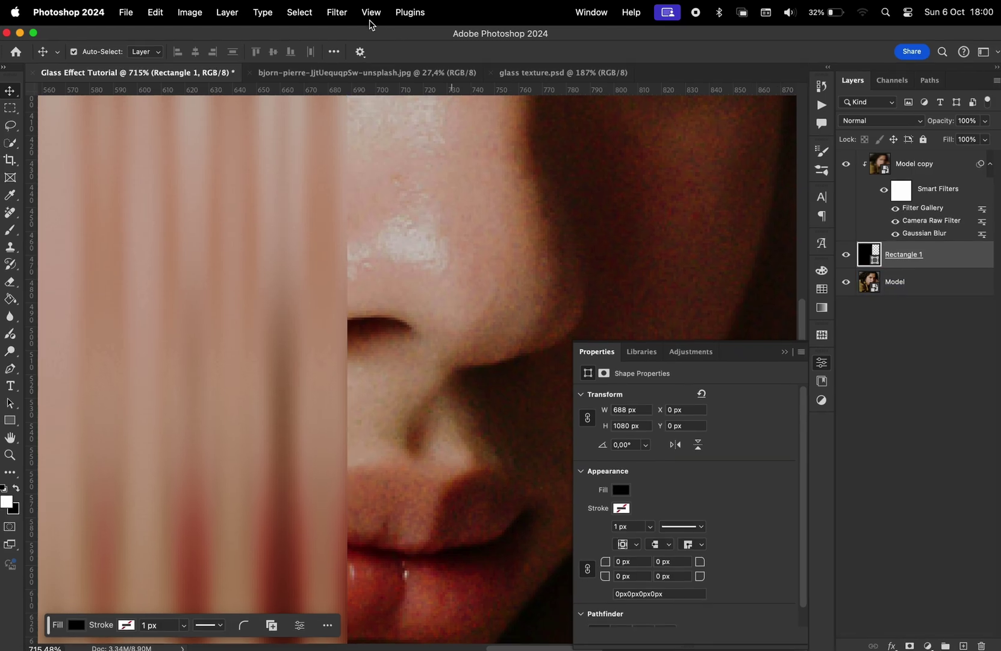
{"action": "left_click", "coordinate": [337, 12]}
{"action": "mouse_move", "coordinate": [470, 195]}
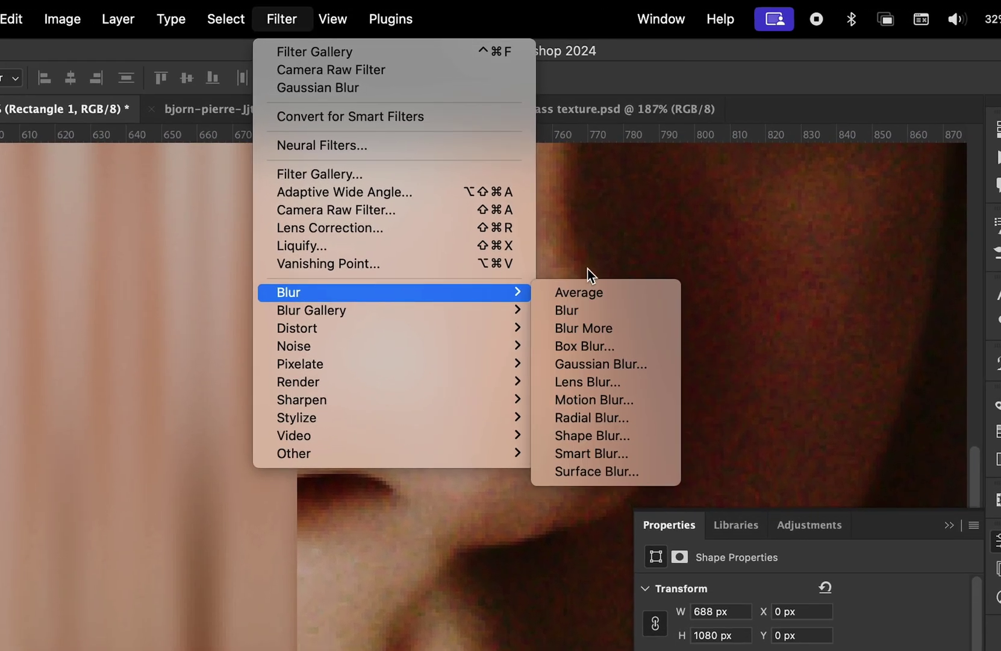
{"action": "left_click", "coordinate": [621, 364]}
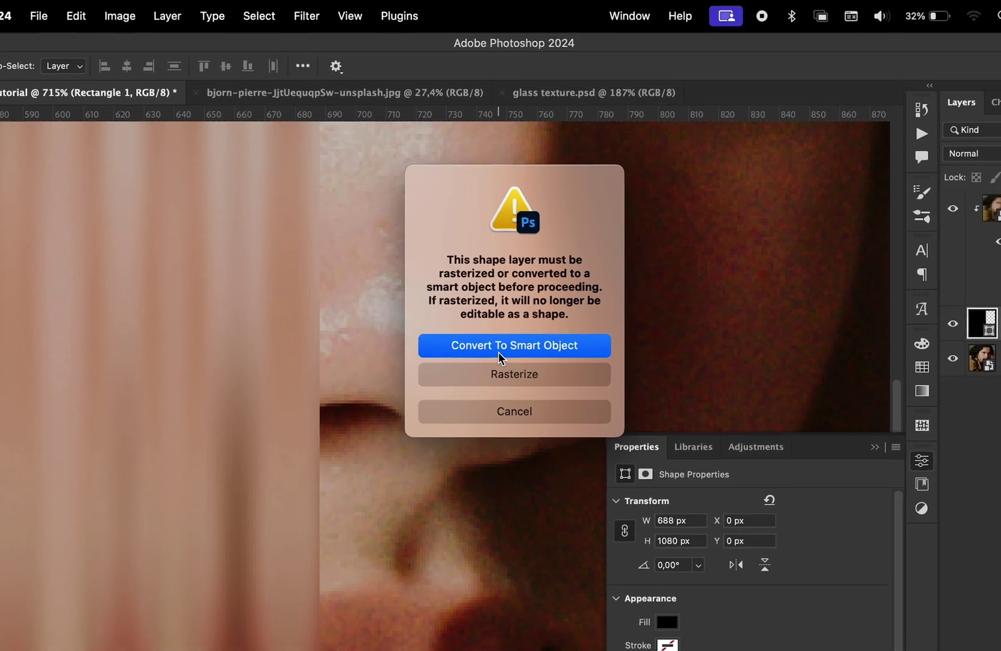
{"action": "left_click", "coordinate": [499, 352]}
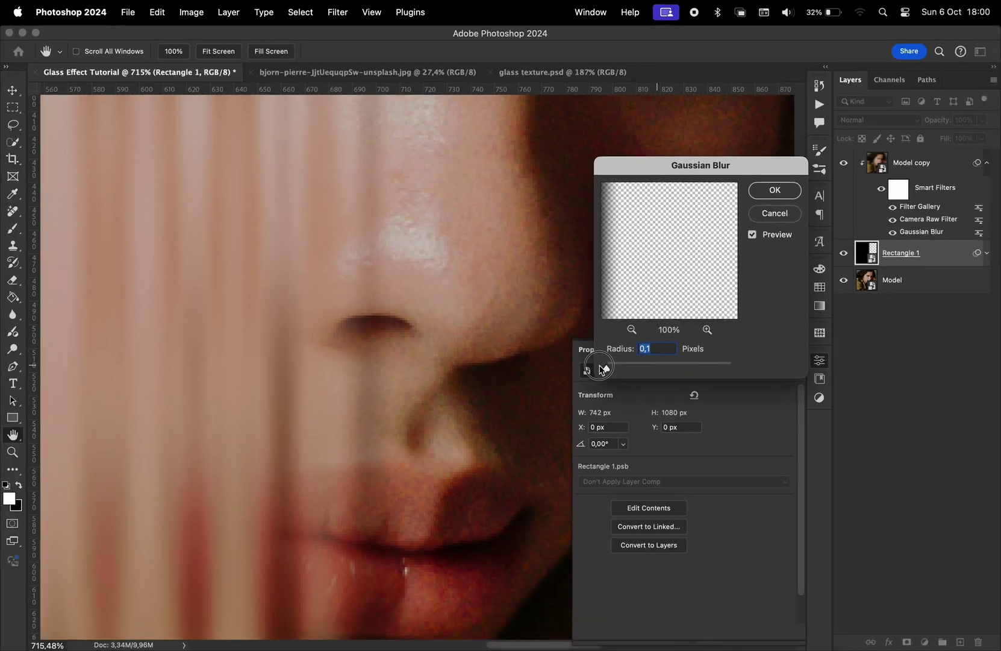
{"action": "left_click_drag", "start_coordinate": [600, 369], "coordinate": [612, 370]}
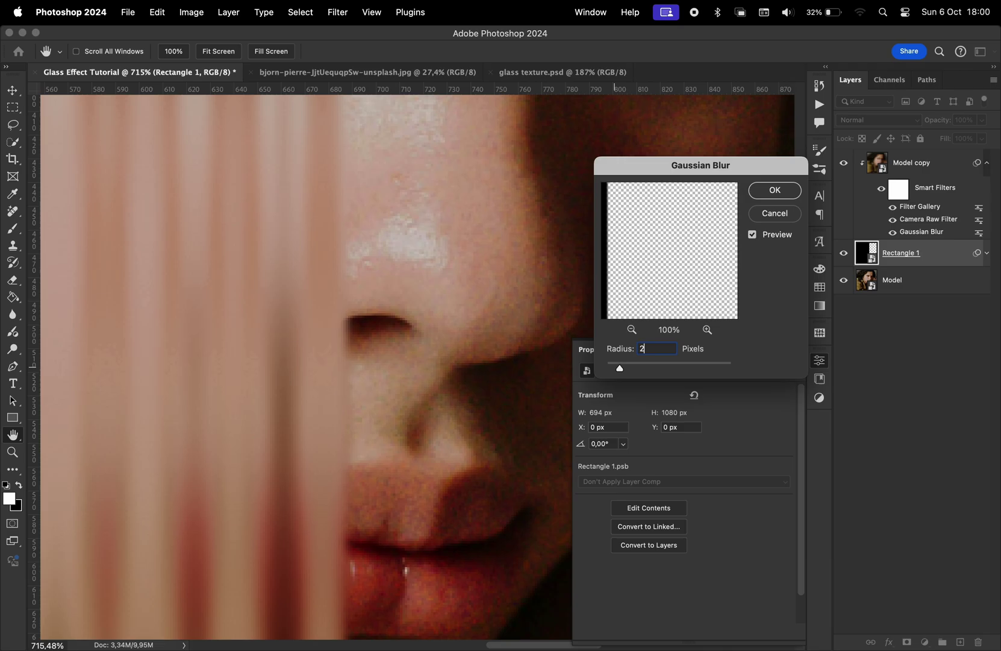
{"action": "key", "text": "Return"}
Create a new layer above the Model copy and fill the whole canvas on it with 50% gray
{"action": "left_click_drag", "start_coordinate": [456, 298], "coordinate": [338, 239]}
{"action": "left_click", "coordinate": [922, 164]}
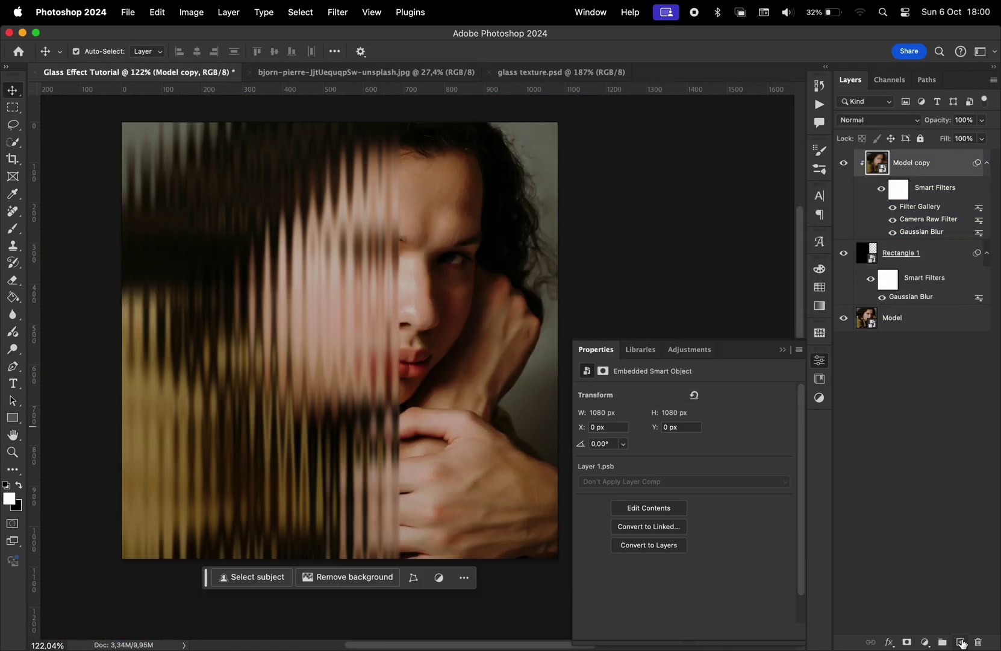
{"action": "left_click", "coordinate": [962, 644]}
{"action": "key", "text": "super+a"}
{"action": "key", "text": "shift+BackSpace"}
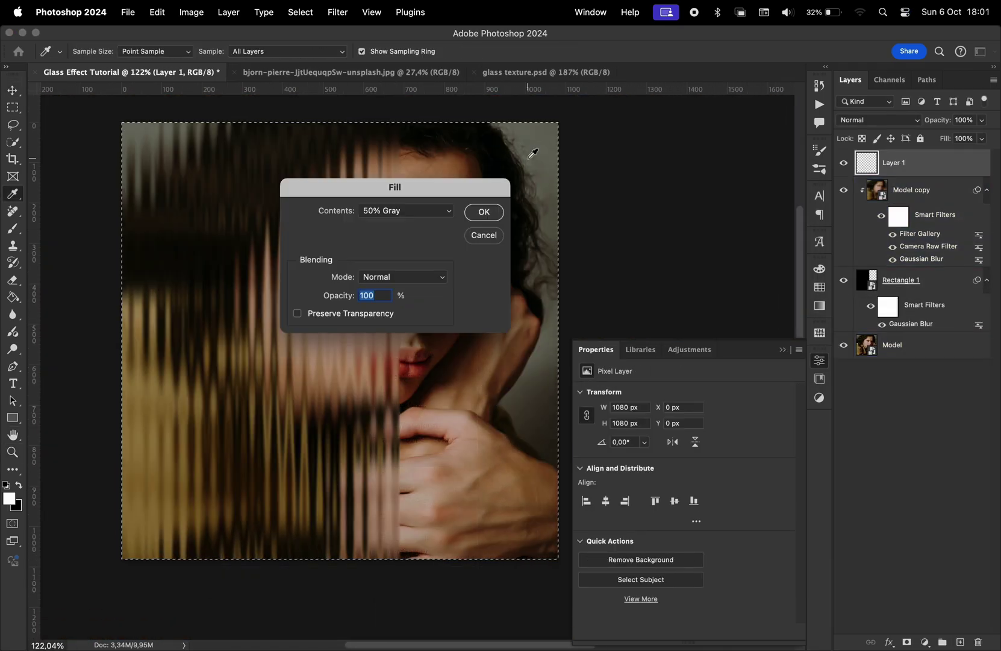
{"action": "left_click", "coordinate": [484, 212]}
{"action": "key", "text": "super+d"}
Add grain to the gray layer with the Camera Raw Filter
{"action": "left_click", "coordinate": [338, 12]}
{"action": "left_click", "coordinate": [361, 120]}
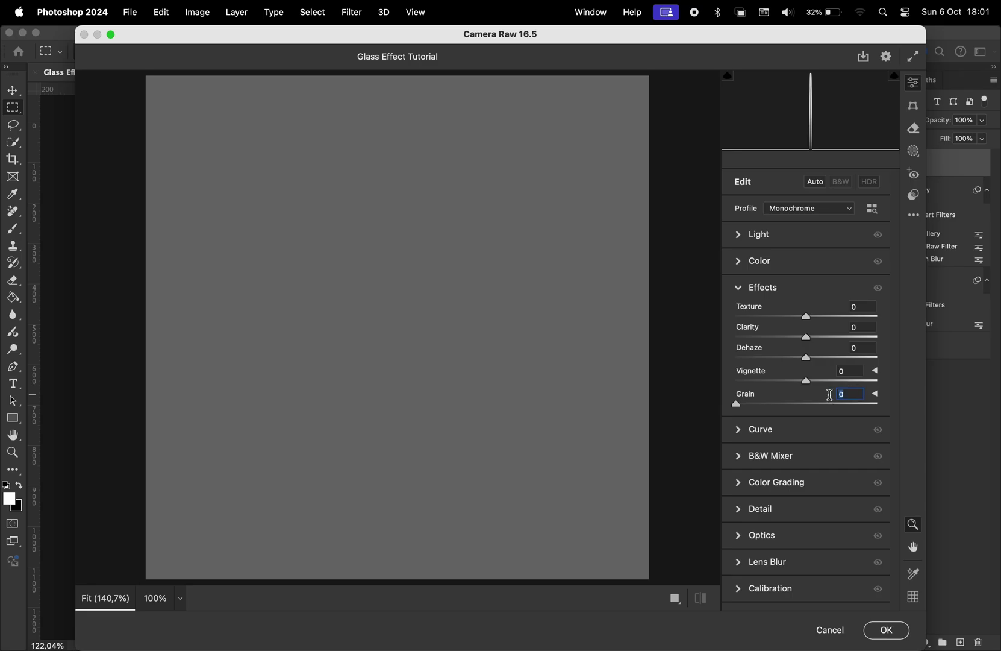
{"action": "left_click", "coordinate": [887, 630]}
Set the gray grain layer to Linear Light at 50% opacity and lock it
{"action": "left_click", "coordinate": [861, 120]}
{"action": "left_click", "coordinate": [862, 375]}
{"action": "key", "text": "5"}
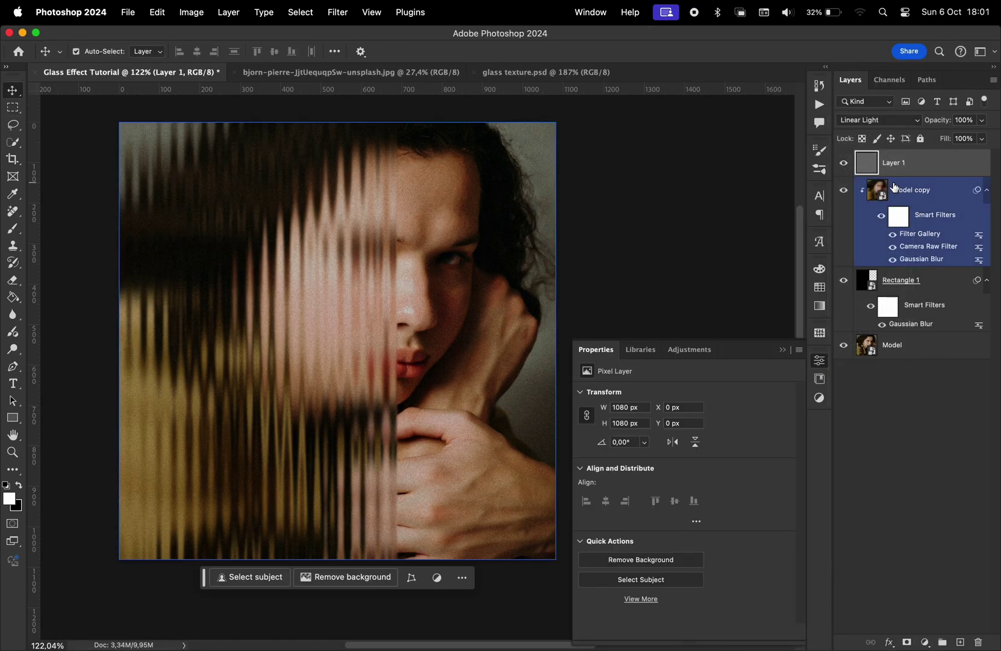
{"action": "left_click_drag", "start_coordinate": [277, 254], "coordinate": [344, 261]}
{"action": "key", "text": "super+/"}
{"action": "scroll", "coordinate": [375, 237], "scroll_direction": "down", "scroll_amount": 10}
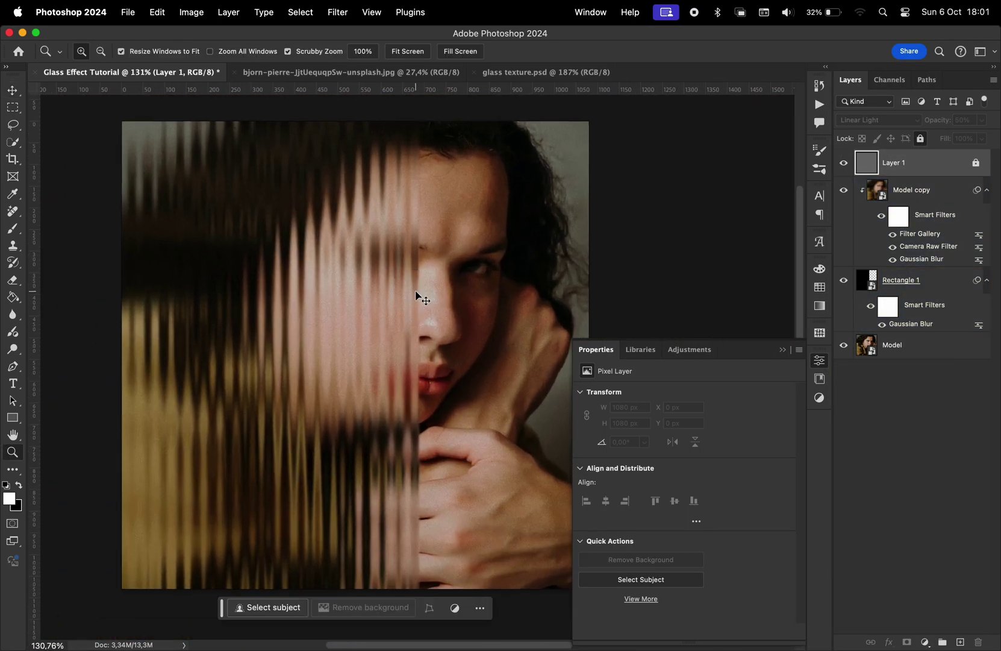
Open the Model smart object's contents and place the portrait with purple flowers between the fingers above Layer 1
{"action": "left_click", "coordinate": [870, 347]}
{"action": "double_click", "coordinate": [870, 347]}
{"action": "left_click_drag", "start_coordinate": [511, 356], "coordinate": [549, 357]}
{"action": "key", "text": "super+shift+p"}
{"action": "left_click", "coordinate": [713, 258]}
{"action": "key", "text": "Down"}
{"action": "key", "text": "Return"}
Move the placed portrait down to Y -65 px and close the smart object, saving its changes
{"action": "left_click_drag", "start_coordinate": [408, 208], "coordinate": [407, 268]}
{"action": "key", "text": "Return"}
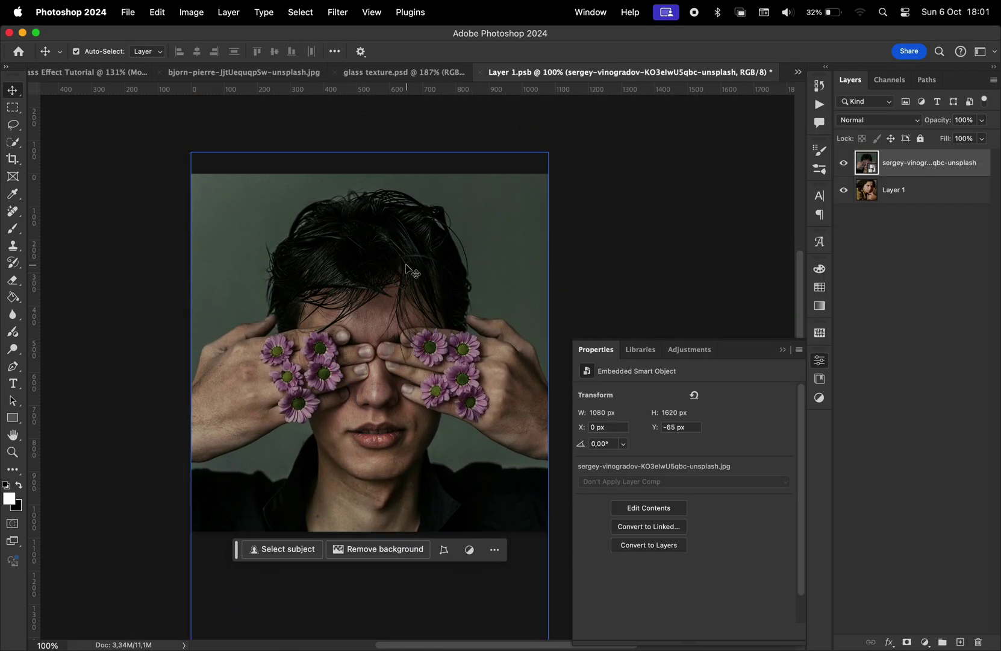
{"action": "key", "text": "super+w"}
{"action": "left_click", "coordinate": [499, 256]}
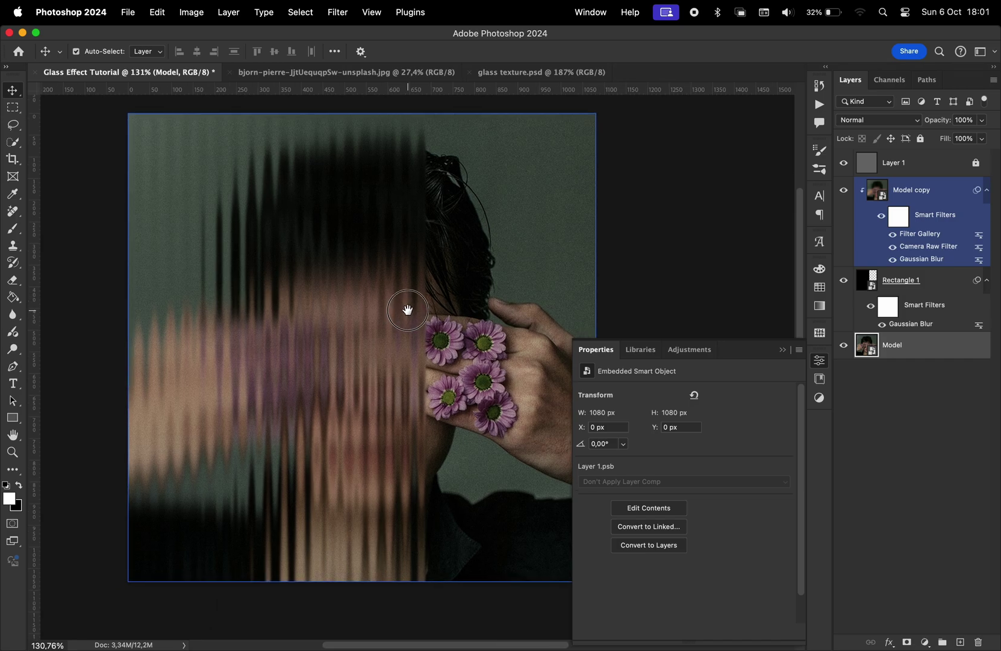
Narrow Rectangle 1 to about 318 px wide by pulling in its right edge, keeping its full height
{"action": "left_click", "coordinate": [919, 286]}
{"action": "key", "text": "super+t"}
{"action": "left_click_drag", "start_coordinate": [428, 347], "coordinate": [258, 354]}
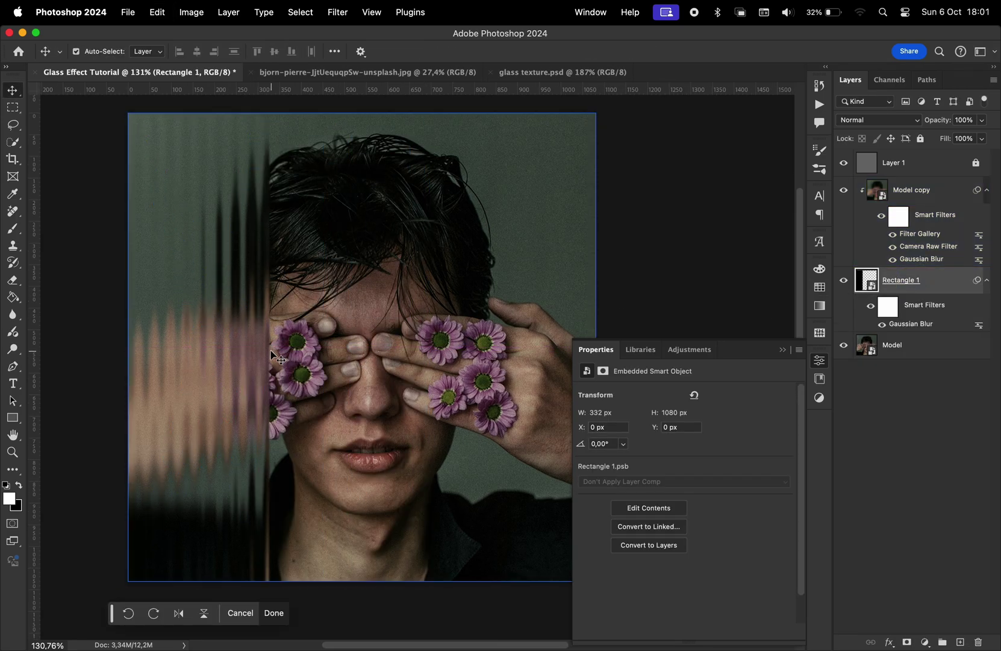
{"action": "scroll", "coordinate": [266, 331], "scroll_direction": "right", "scroll_amount": 2}
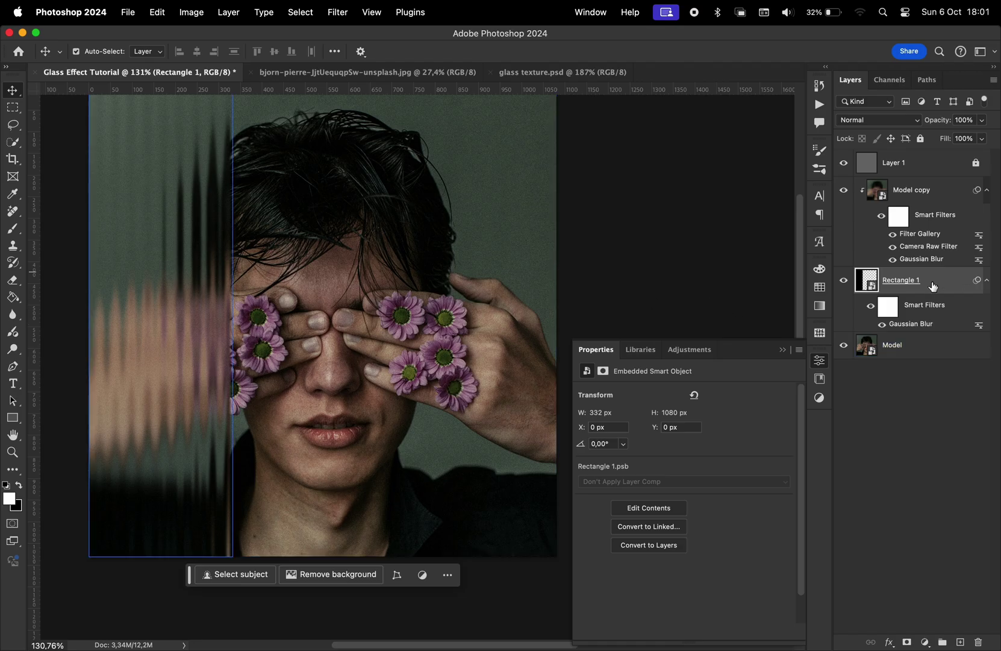
Convert Rectangle 1 and its Gaussian Blur filter into a smart object and open its contents
{"action": "right_click", "coordinate": [932, 283]}
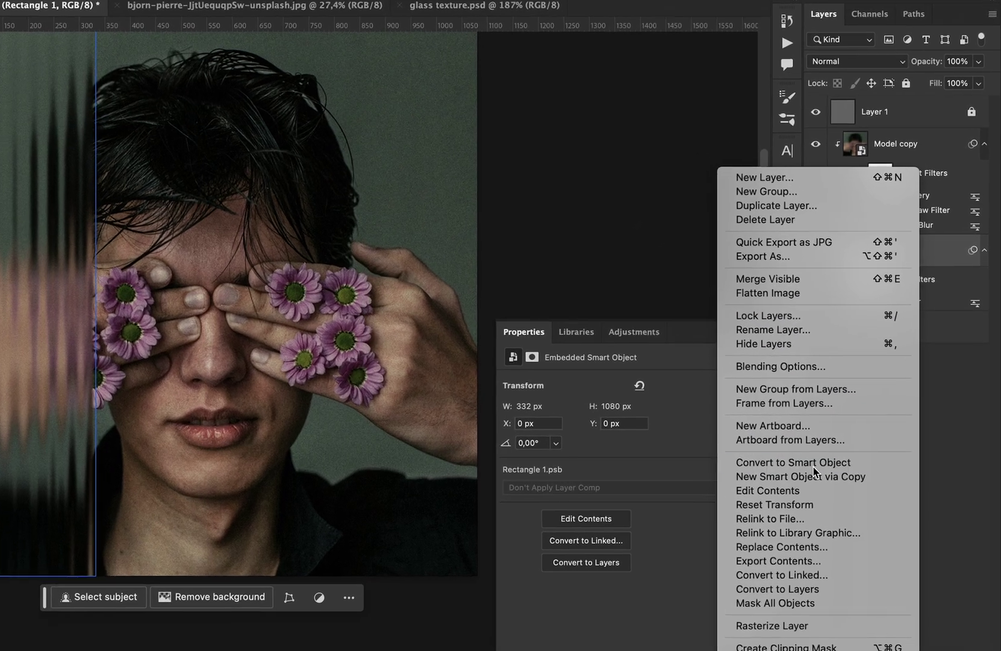
{"action": "left_click", "coordinate": [834, 484]}
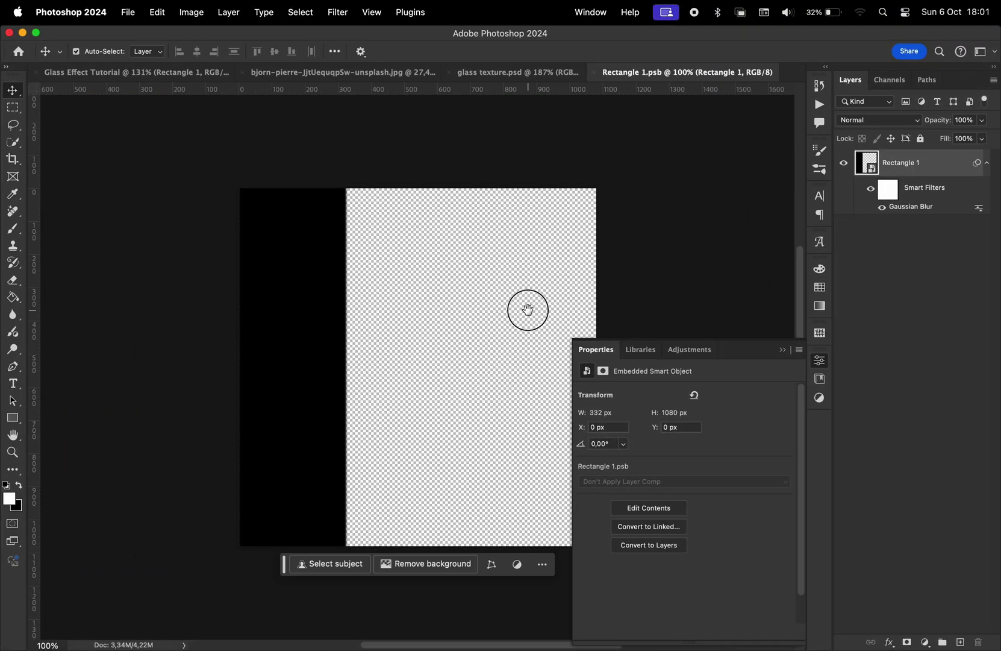
{"action": "left_click_drag", "start_coordinate": [528, 310], "coordinate": [406, 315]}
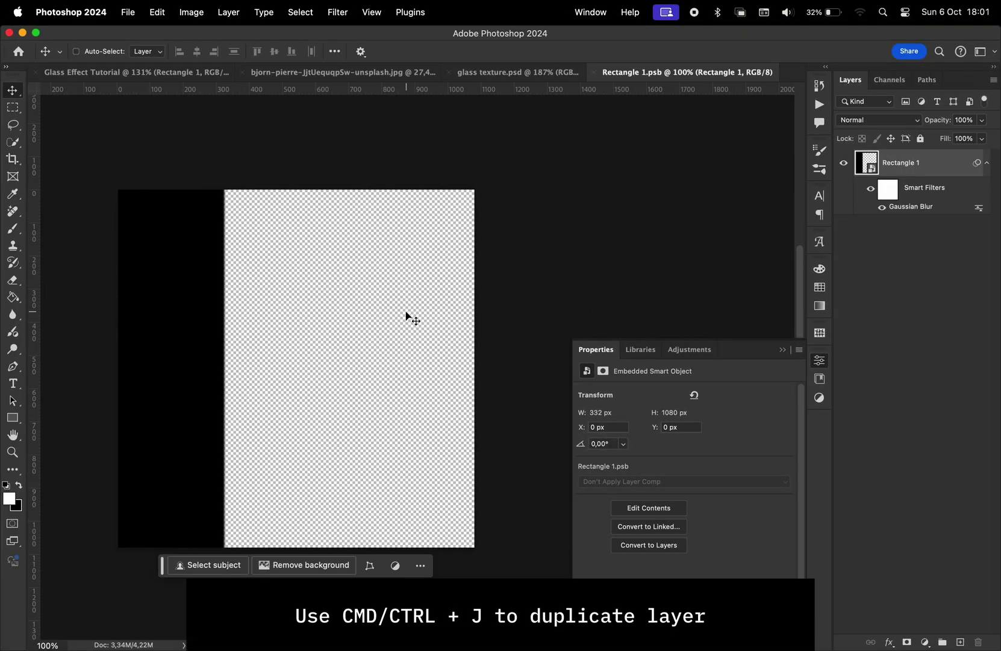
Place a duplicate of the black rectangle against the canvas's right edge at X 748 px and close the smart object, saving its changes
{"action": "key", "text": "super+j"}
{"action": "key", "text": "super+t"}
{"action": "left_click_drag", "start_coordinate": [171, 355], "coordinate": [413, 359]}
{"action": "key", "text": "Return"}
{"action": "key", "text": "super+w"}
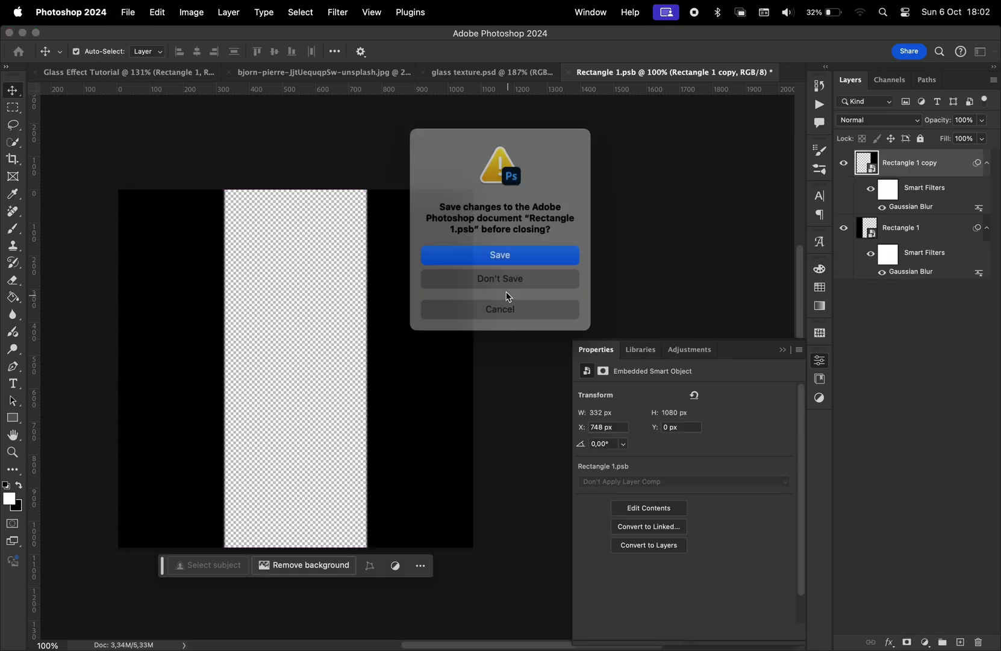
{"action": "left_click", "coordinate": [501, 256]}
{"action": "left_click", "coordinate": [380, 317]}
{"action": "left_click_drag", "start_coordinate": [381, 317], "coordinate": [402, 334]}
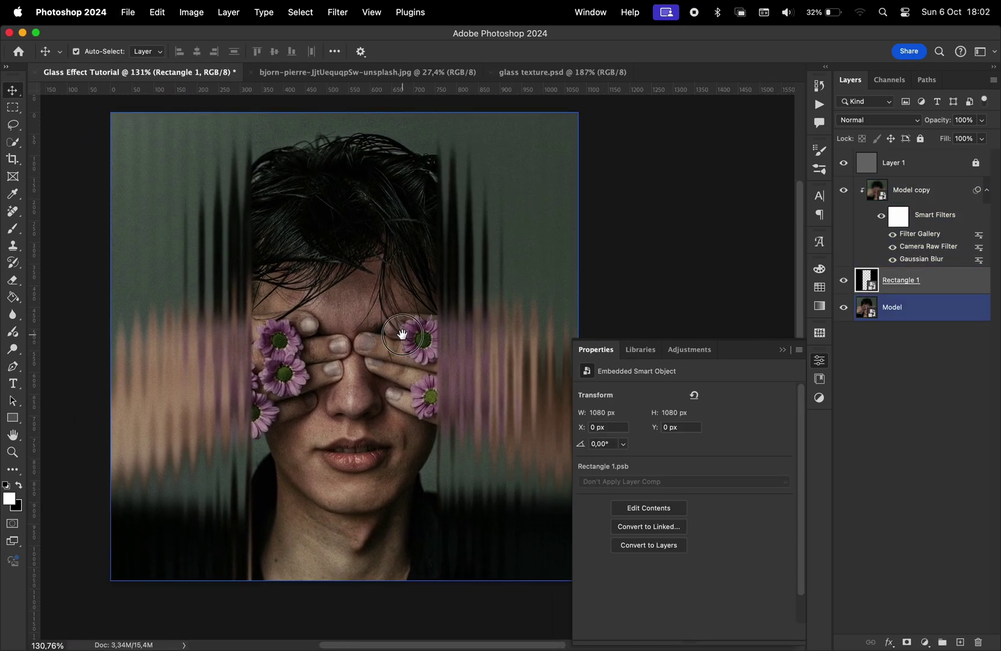